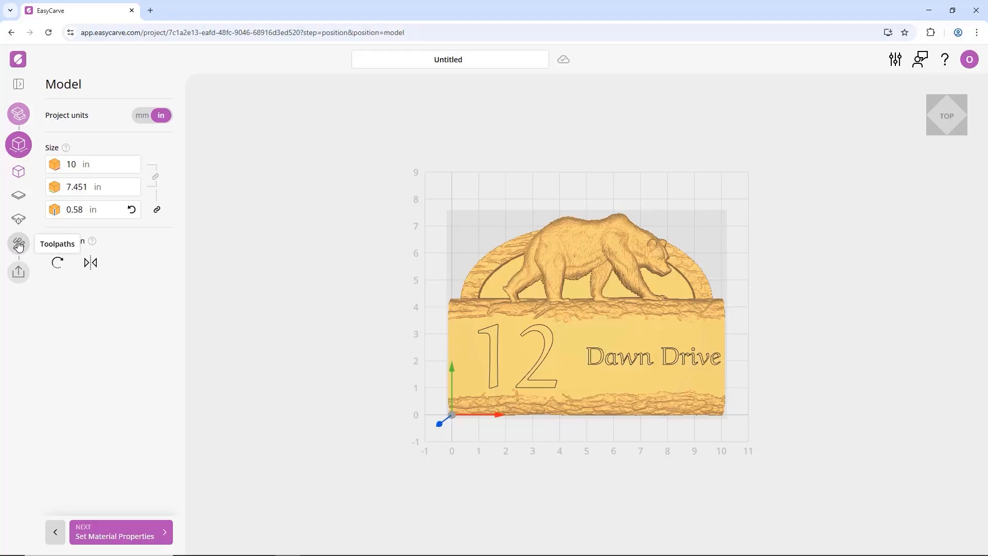
Select the Twotrees 3018 TTC as the toolpath machine and review the job's material, size and origin summary.
{"action": "left_click", "coordinate": [19, 245]}
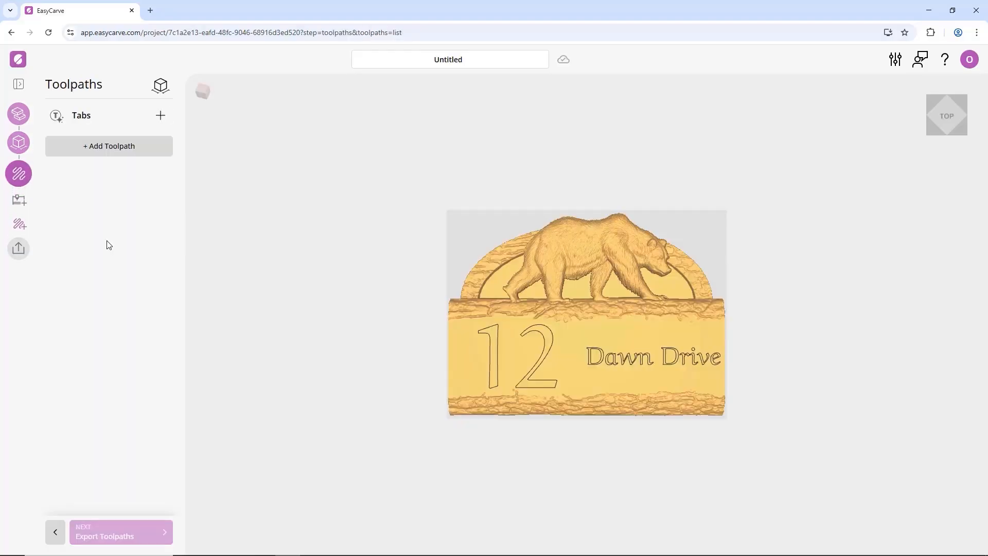
{"action": "left_click", "coordinate": [19, 203]}
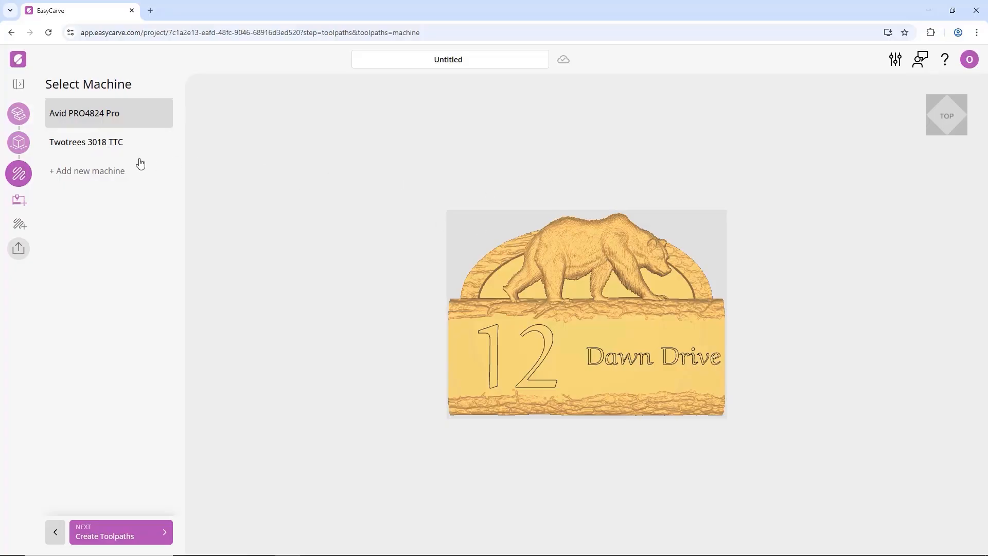
{"action": "left_click", "coordinate": [112, 147]}
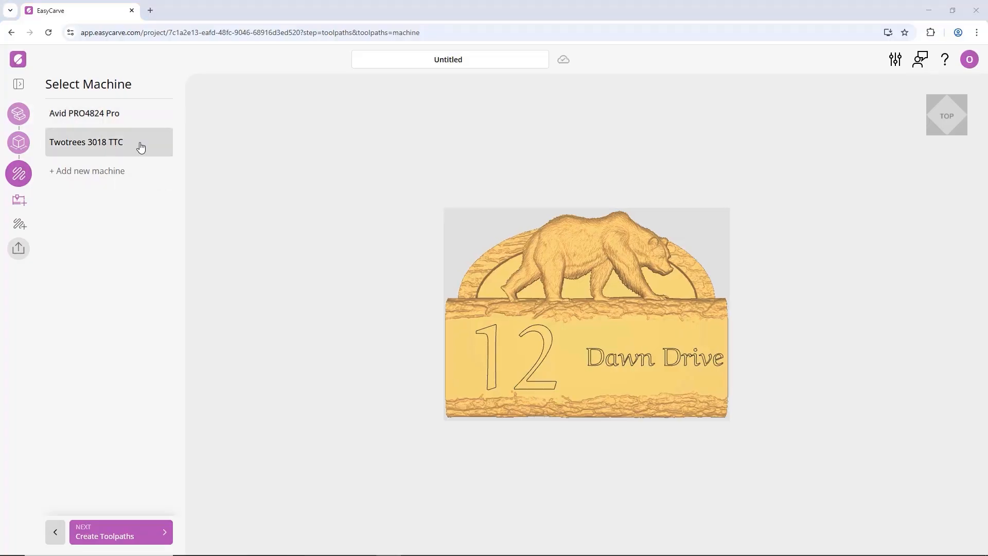
{"action": "left_click", "coordinate": [19, 225]}
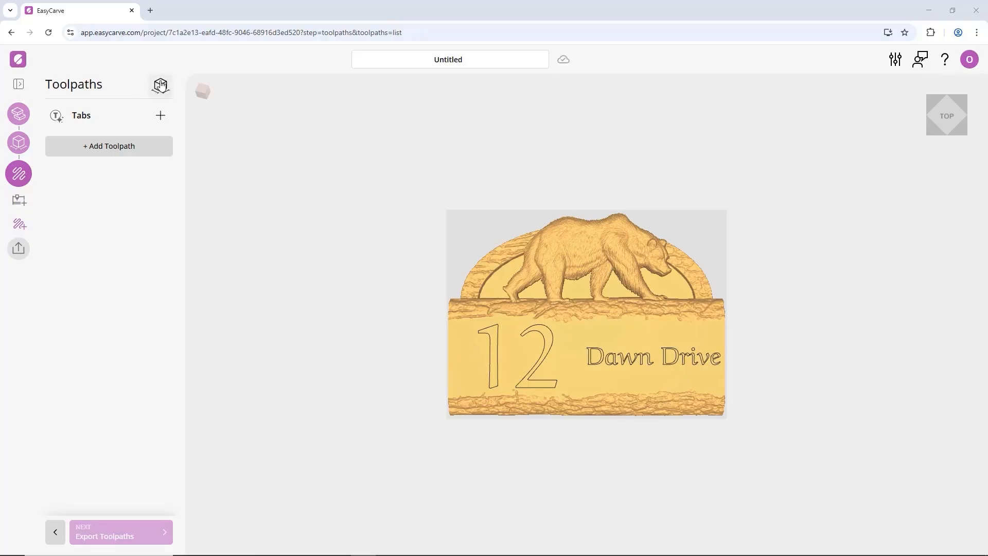
{"action": "left_click", "coordinate": [161, 86]}
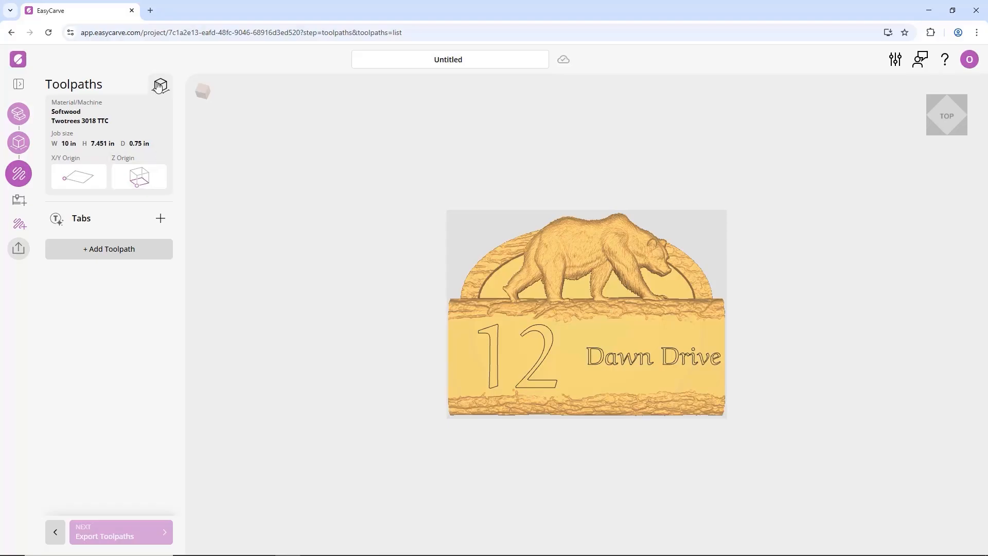
{"action": "left_click", "coordinate": [161, 87]}
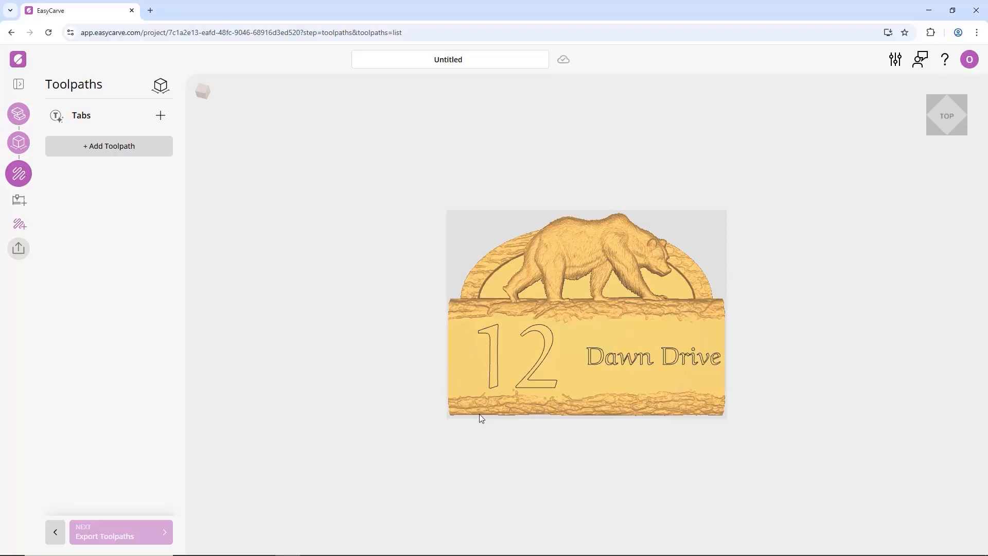
Start adding toolpath tabs and set the tab width to 0.4 in.
{"action": "left_click", "coordinate": [161, 118]}
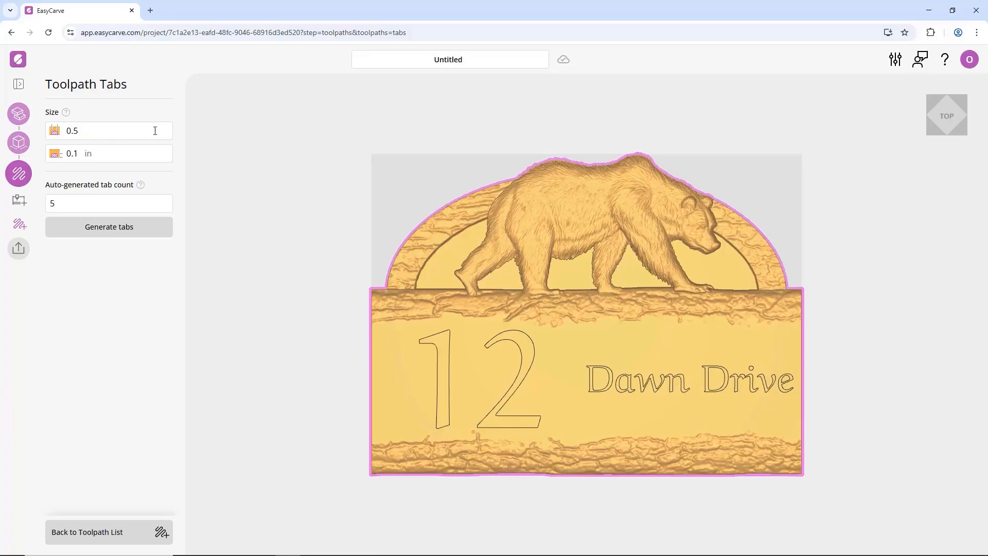
{"action": "left_click", "coordinate": [84, 132]}
{"action": "left_click", "coordinate": [69, 160]}
{"action": "left_click", "coordinate": [82, 137]}
{"action": "left_click", "coordinate": [82, 132]}
{"action": "key", "text": "BackSpace"}
{"action": "type", "text": "4"}
{"action": "left_click", "coordinate": [145, 110]}
Auto-generate four tabs around the sign's outline and remove all of them.
{"action": "double_click", "coordinate": [92, 202]}
{"action": "type", "text": "4"}
{"action": "left_click", "coordinate": [122, 225]}
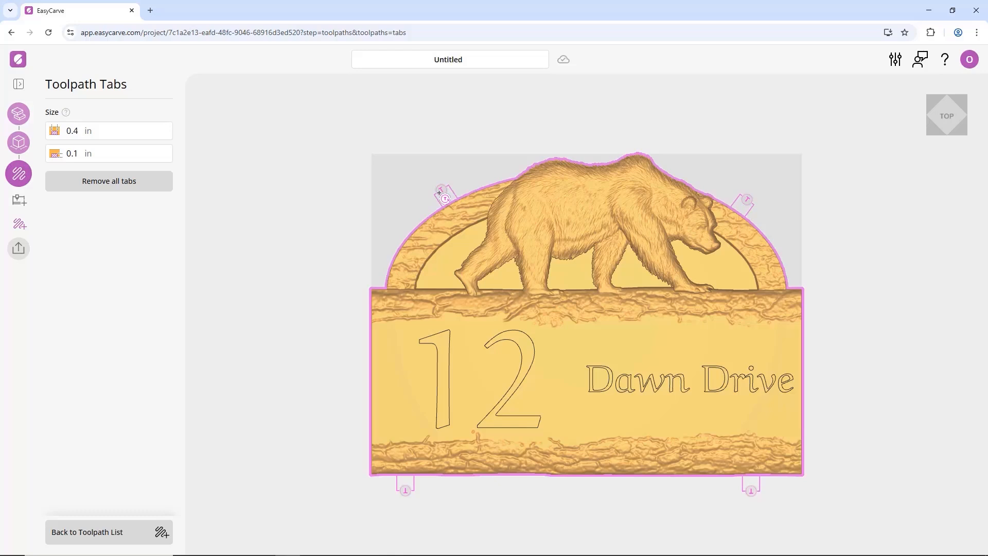
{"action": "left_click", "coordinate": [407, 233]}
{"action": "left_click", "coordinate": [441, 191]}
{"action": "left_click", "coordinate": [108, 181]}
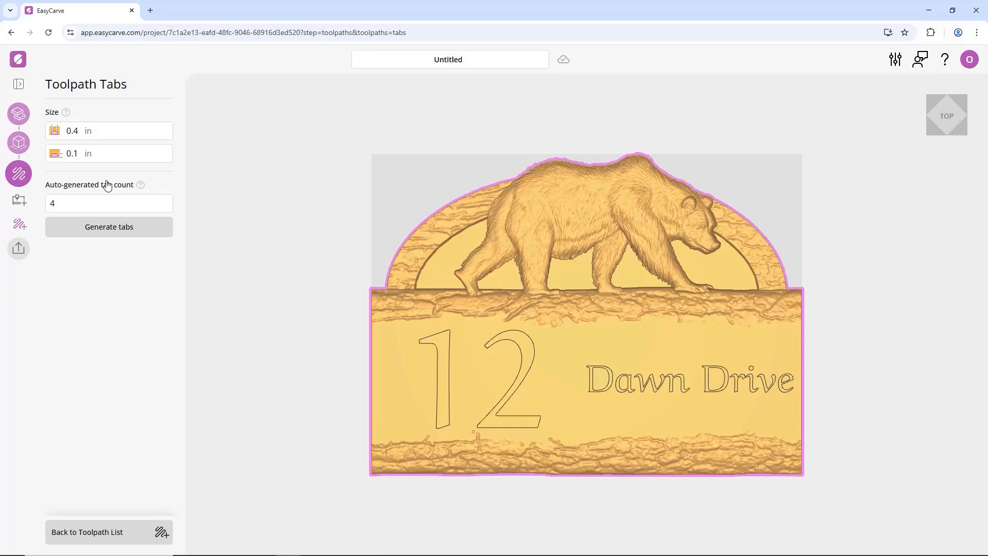
Place three tabs manually on the outline: one on each side of the arch and one midway along the bottom edge.
{"action": "left_click", "coordinate": [441, 211]}
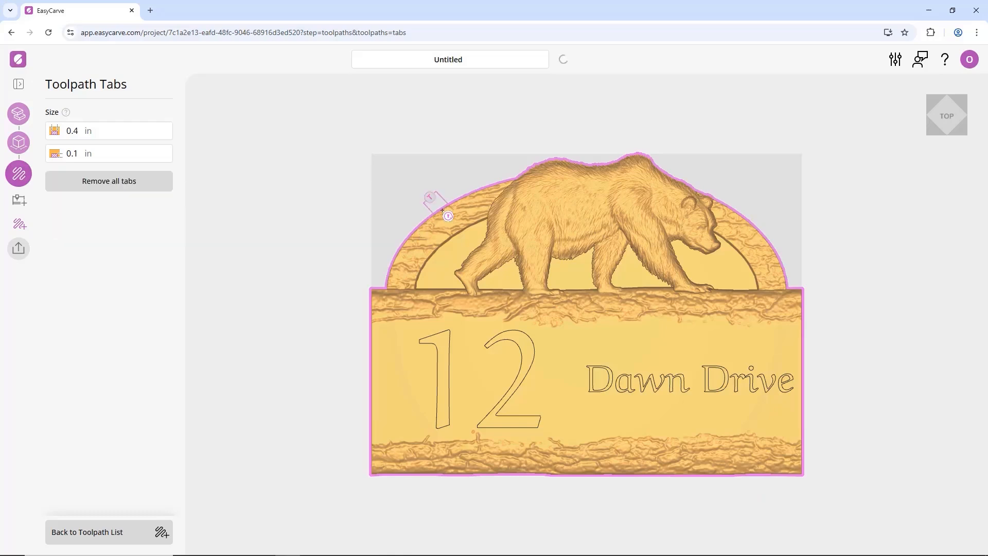
{"action": "left_click", "coordinate": [750, 220]}
{"action": "left_click", "coordinate": [592, 479]}
{"action": "left_click", "coordinate": [101, 533]}
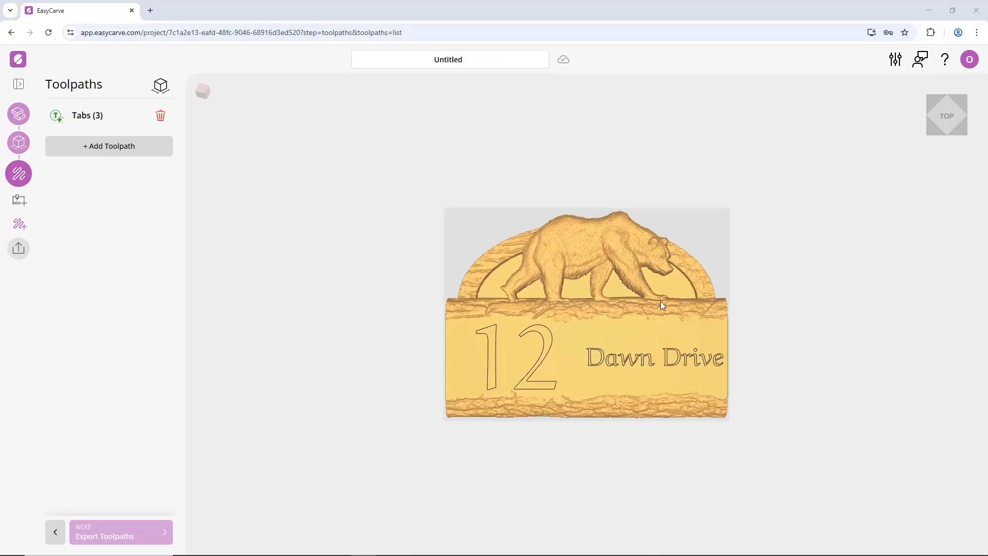
Add a roughing toolpath and review the stored feeds and speeds of the 0.25 in end mill.
{"action": "left_click", "coordinate": [102, 148]}
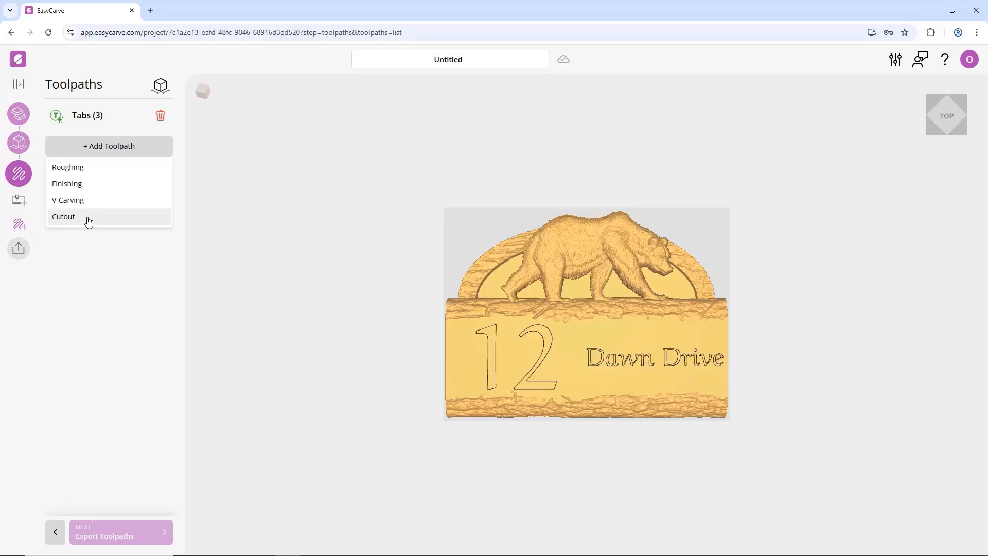
{"action": "left_click", "coordinate": [86, 170]}
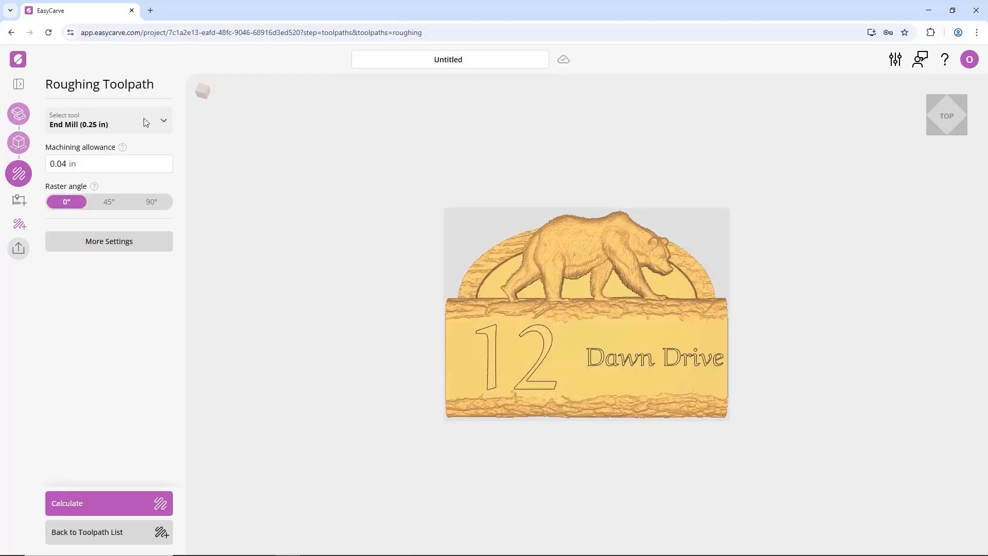
{"action": "left_click", "coordinate": [159, 122]}
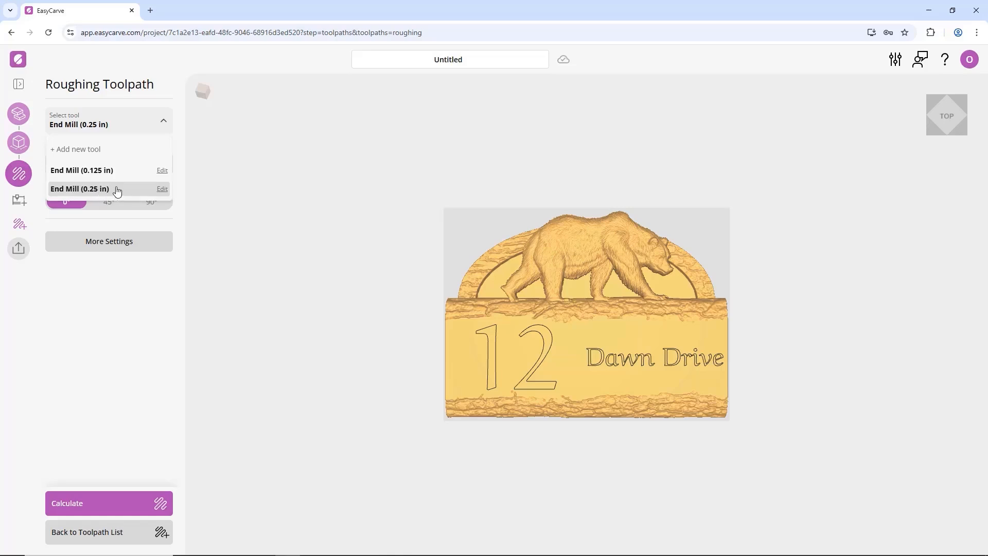
{"action": "left_click", "coordinate": [162, 189]}
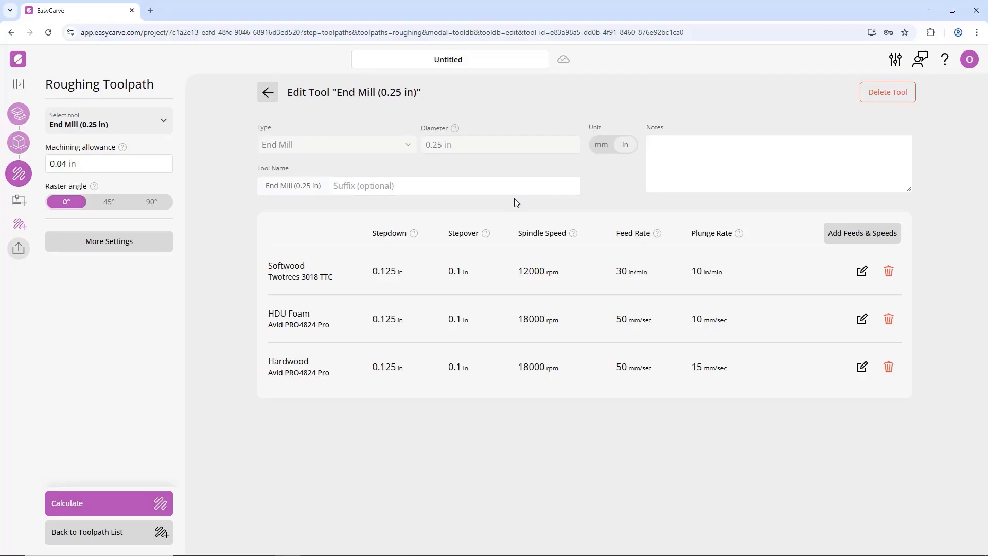
{"action": "left_click", "coordinate": [268, 93]}
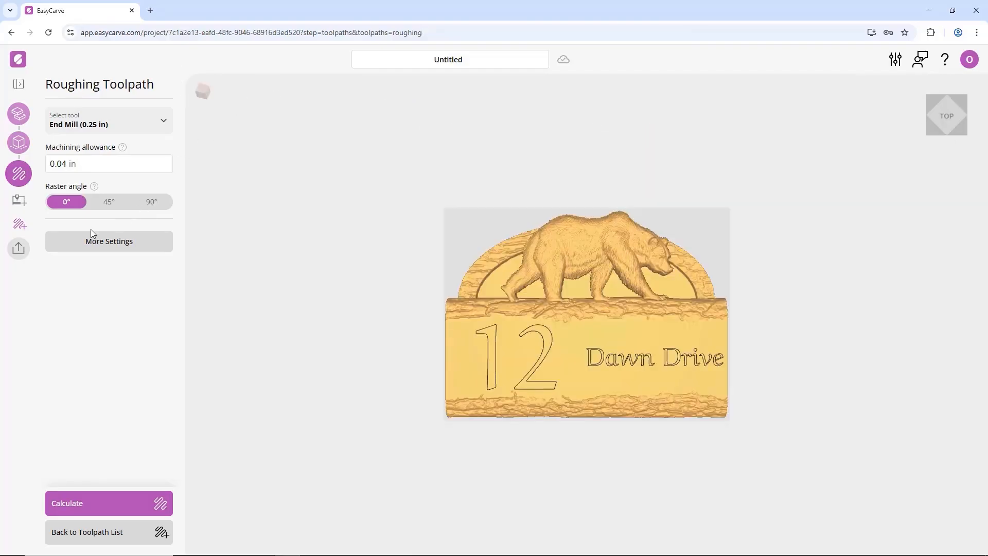
{"action": "left_click", "coordinate": [110, 122]}
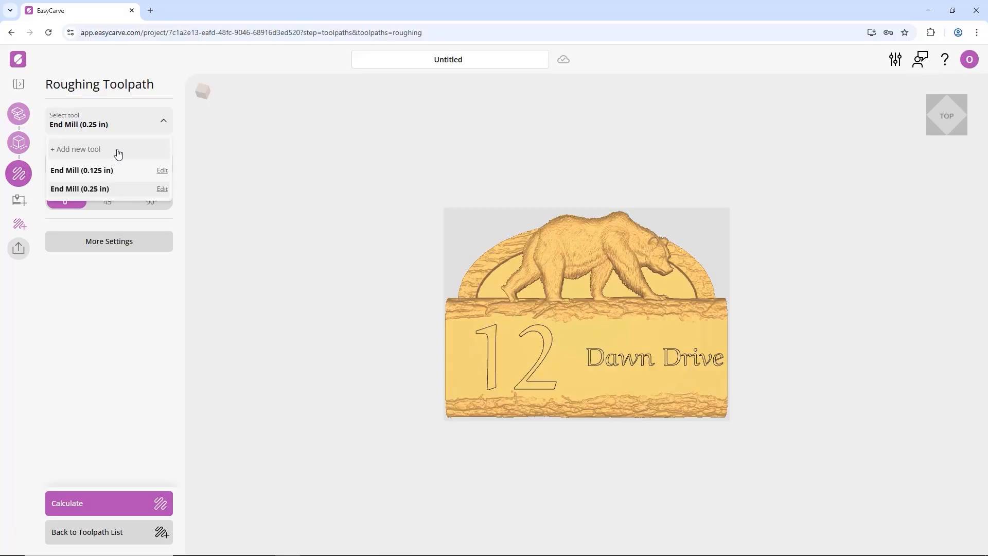
{"action": "left_click", "coordinate": [107, 149]}
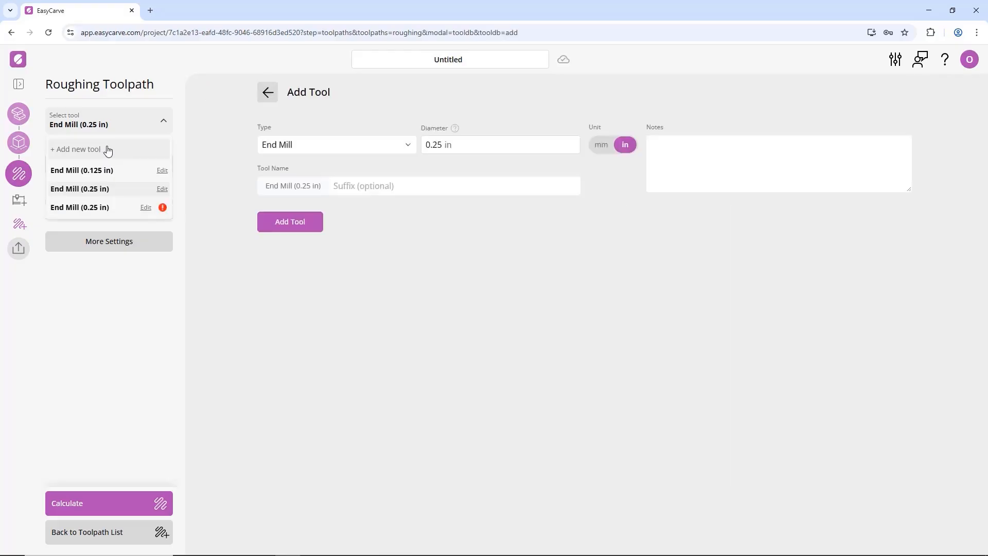
{"action": "left_click", "coordinate": [438, 148]}
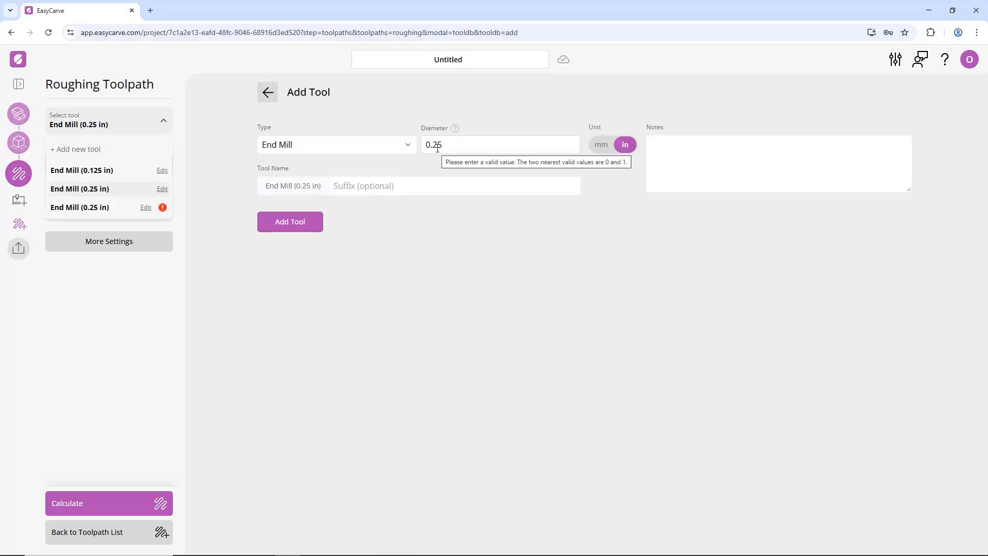
{"action": "left_click", "coordinate": [355, 119]}
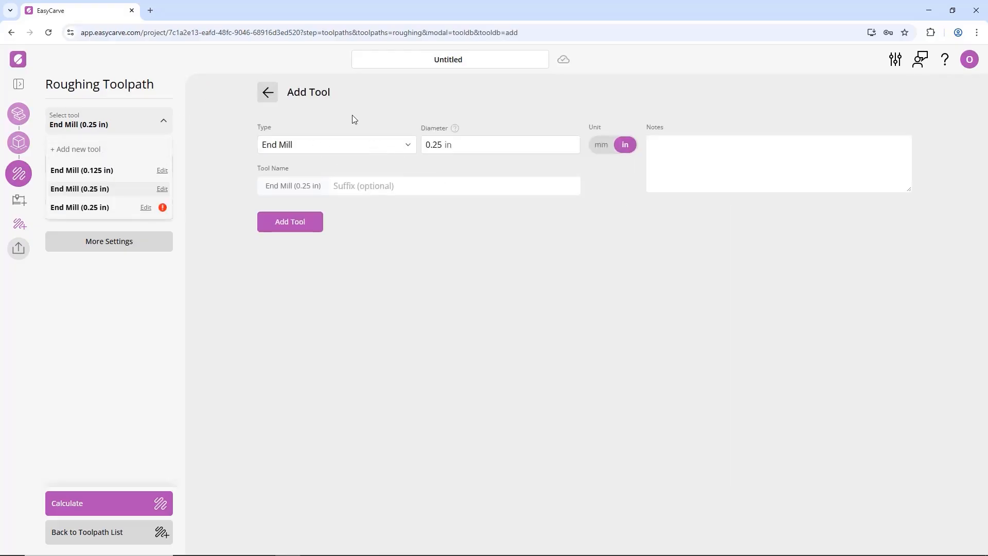
{"action": "left_click", "coordinate": [268, 93]}
Choose End Mill (0.25 in) for the roughing toolpath and, after trying 45° and 90°, set the raster angle to 0°.
{"action": "left_click", "coordinate": [97, 128]}
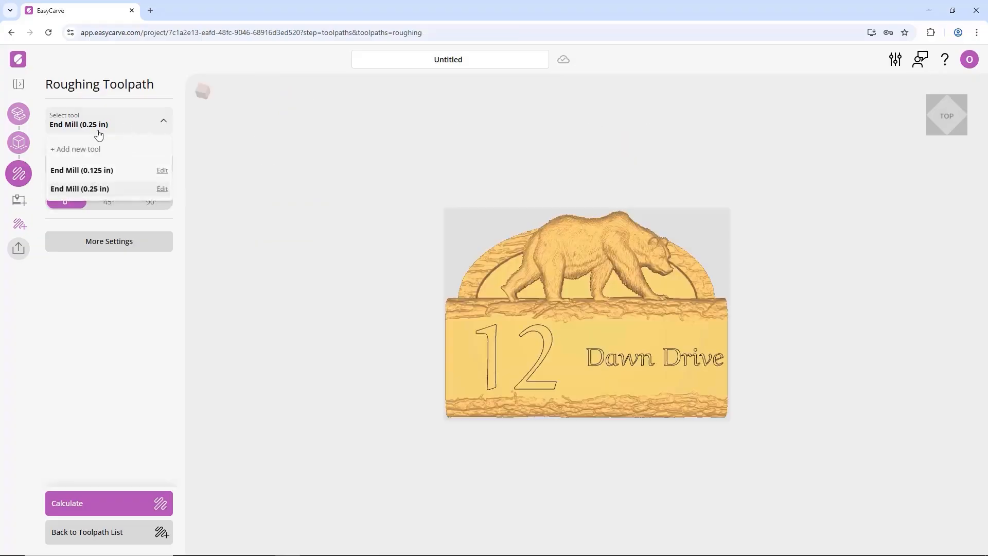
{"action": "left_click", "coordinate": [103, 190]}
{"action": "left_click", "coordinate": [73, 161]}
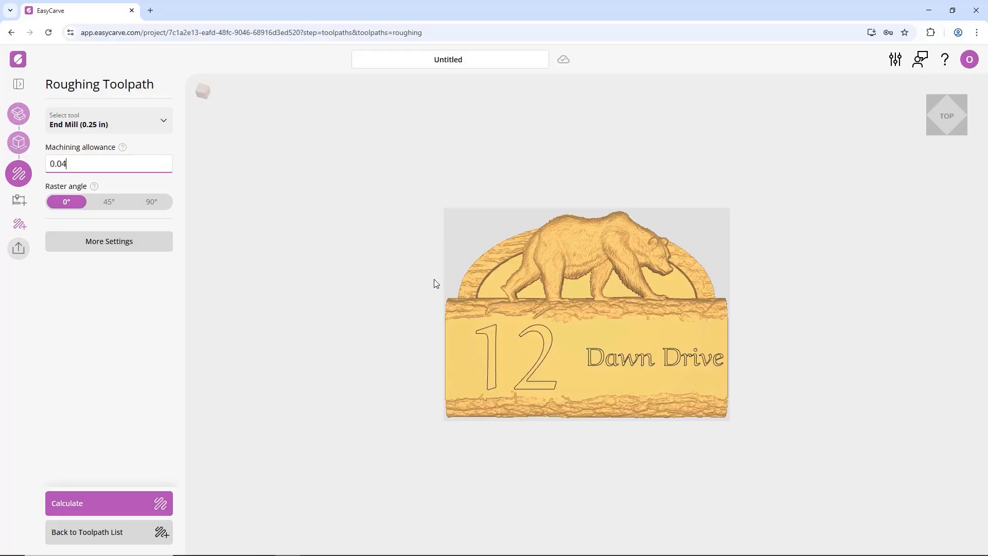
{"action": "left_click", "coordinate": [108, 201]}
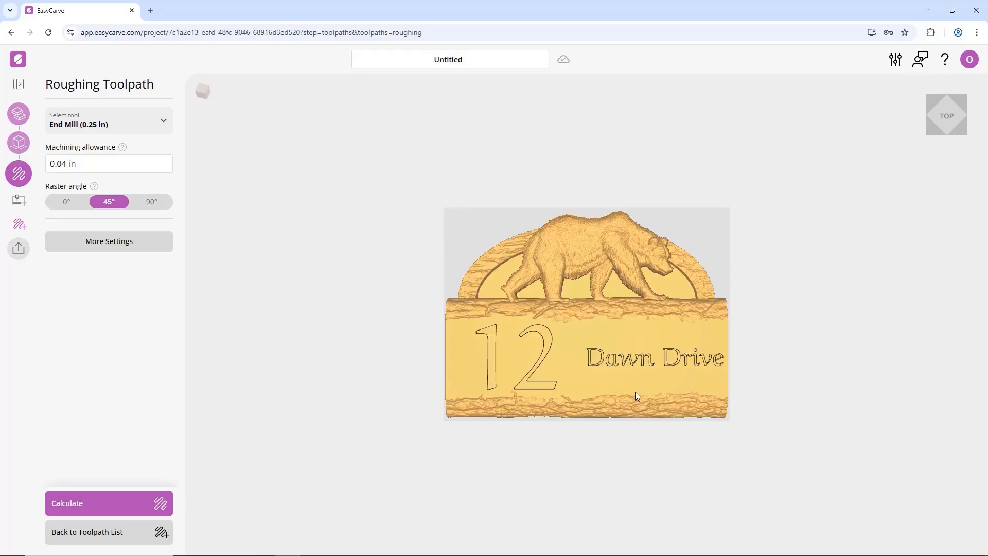
{"action": "left_click", "coordinate": [152, 203]}
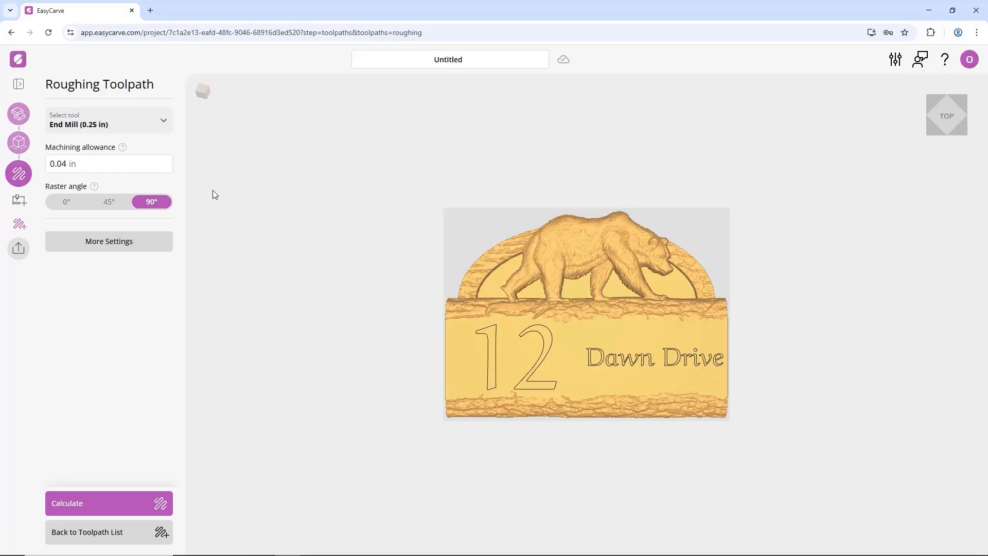
{"action": "left_click", "coordinate": [73, 204]}
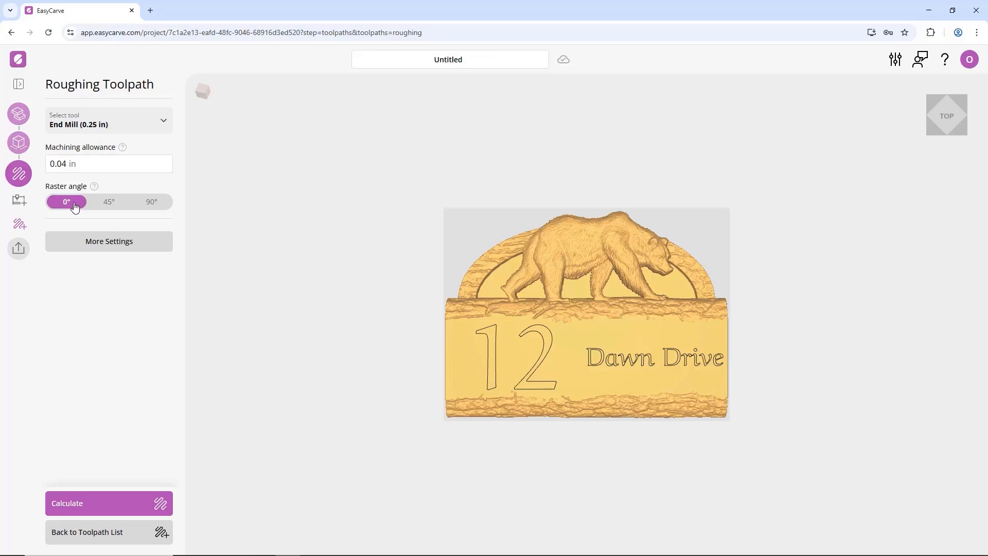
Examine the roughing toolpath's additional cutting parameters, feeds and speeds, including the manual editing option.
{"action": "left_click", "coordinate": [108, 241]}
{"action": "scroll", "coordinate": [123, 206], "scroll_direction": "down", "scroll_amount": 1}
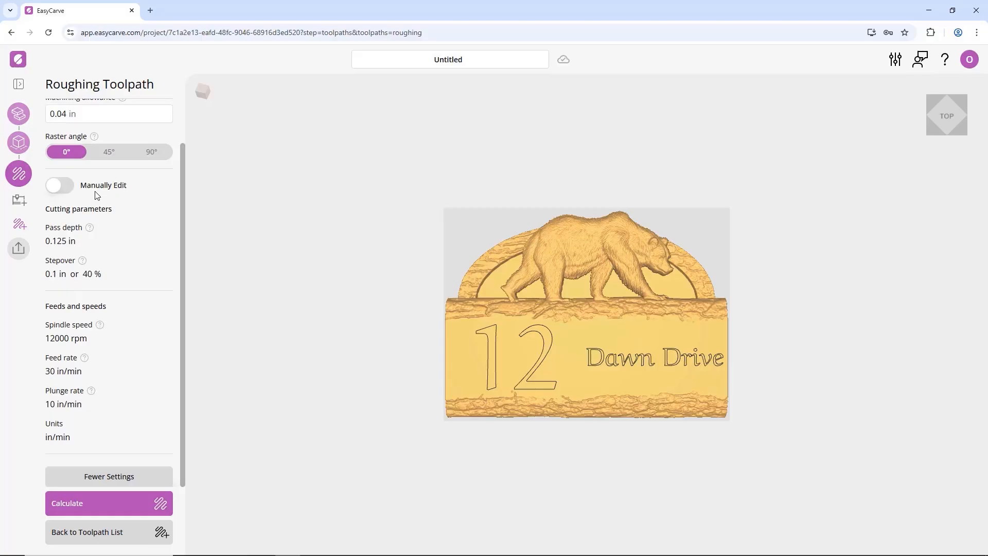
{"action": "scroll", "coordinate": [98, 198], "scroll_direction": "up", "scroll_amount": 1}
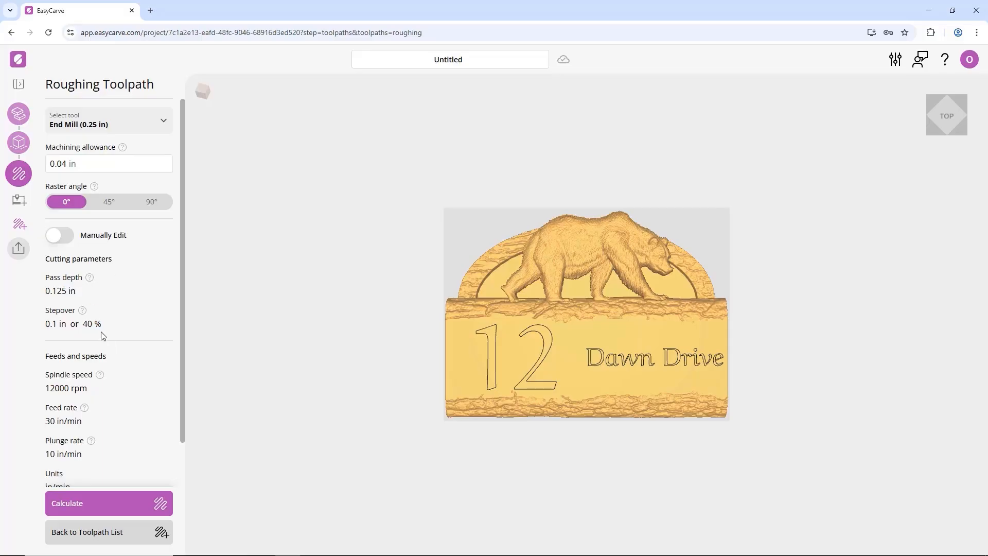
{"action": "scroll", "coordinate": [101, 340], "scroll_direction": "down", "scroll_amount": 1}
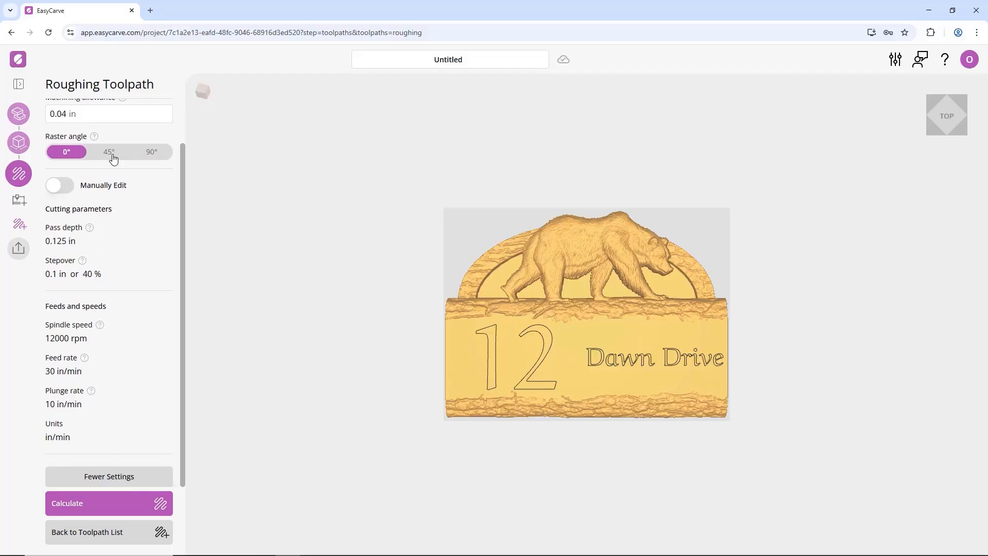
{"action": "left_click", "coordinate": [52, 188]}
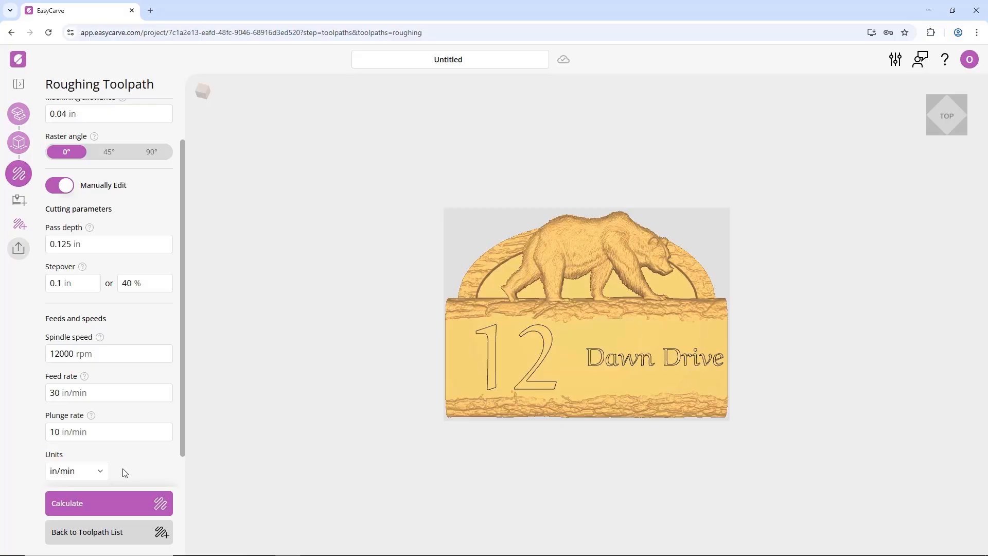
{"action": "left_click", "coordinate": [60, 185]}
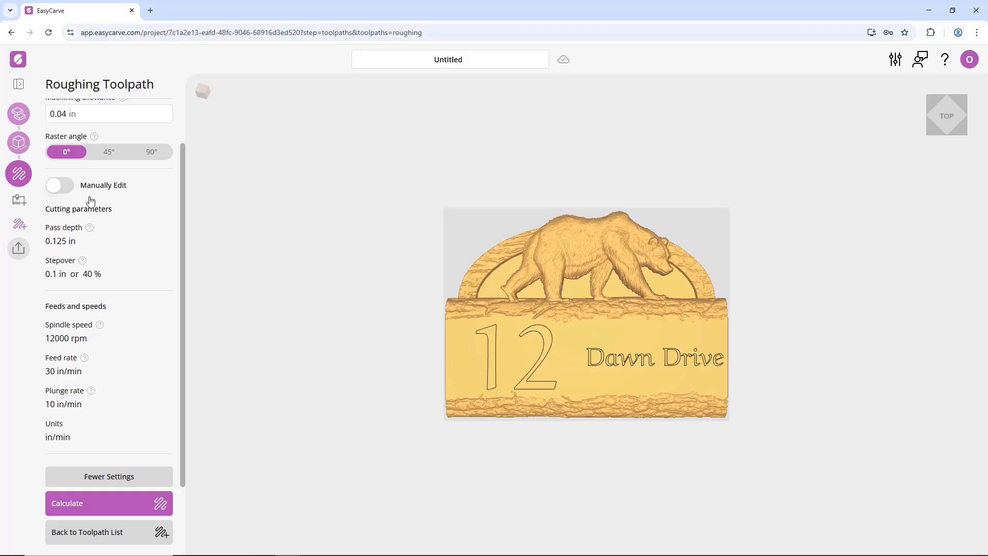
{"action": "left_click", "coordinate": [118, 479]}
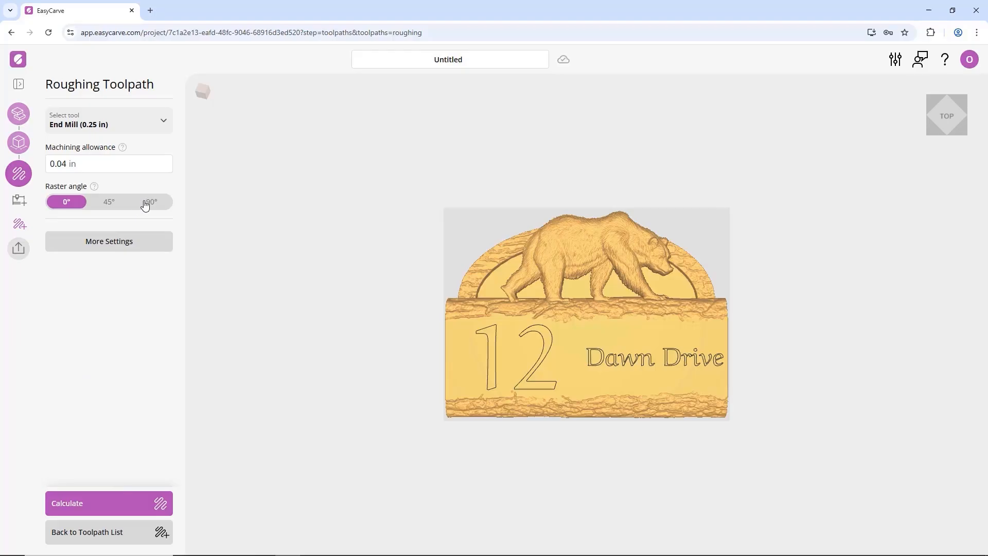
Calculate the roughing toolpath with its current settings.
{"action": "left_click", "coordinate": [118, 499]}
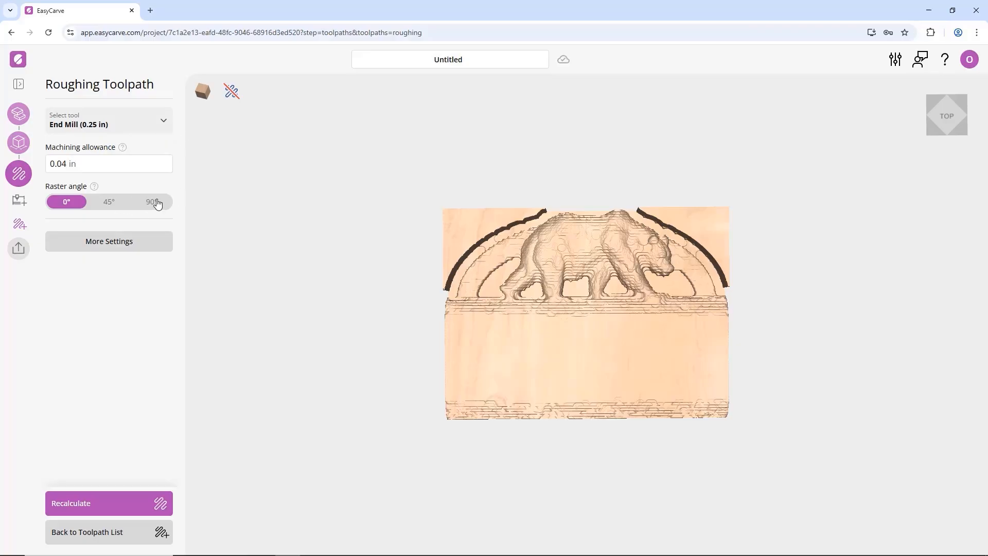
{"action": "left_click", "coordinate": [158, 502]}
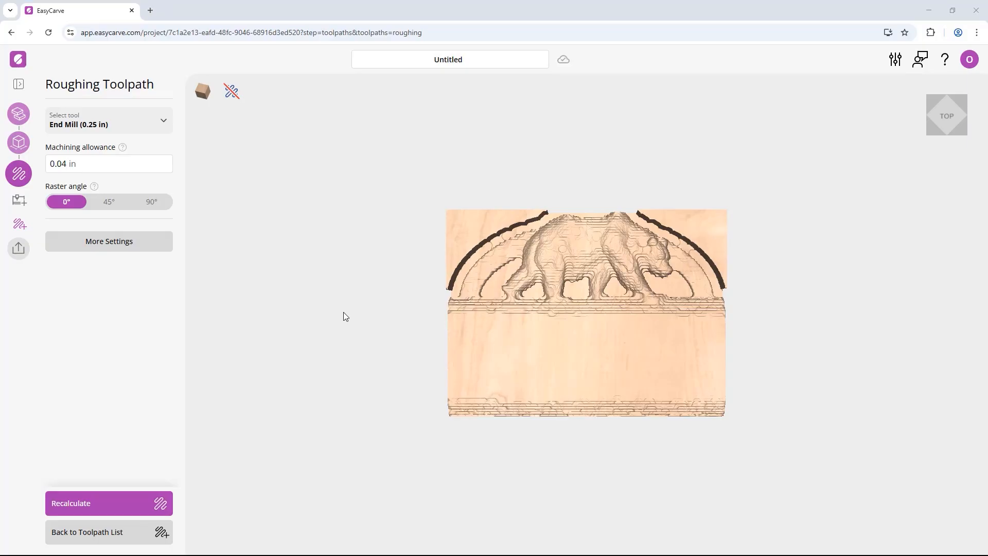
Try the other two wood textures and a custom blue colour on the roughing preview, and return to the light wood material.
{"action": "mouse_move", "coordinate": [202, 94]}
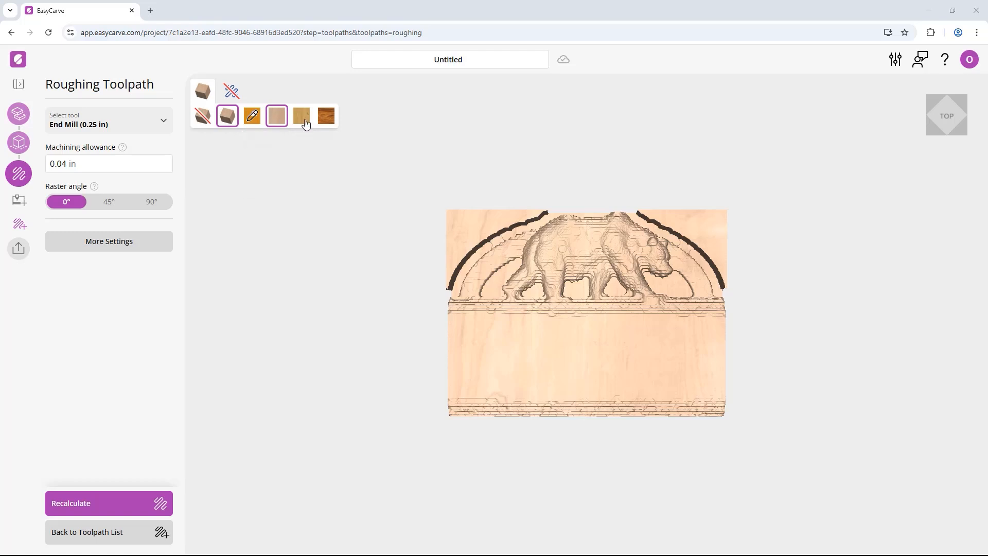
{"action": "left_click", "coordinate": [304, 119]}
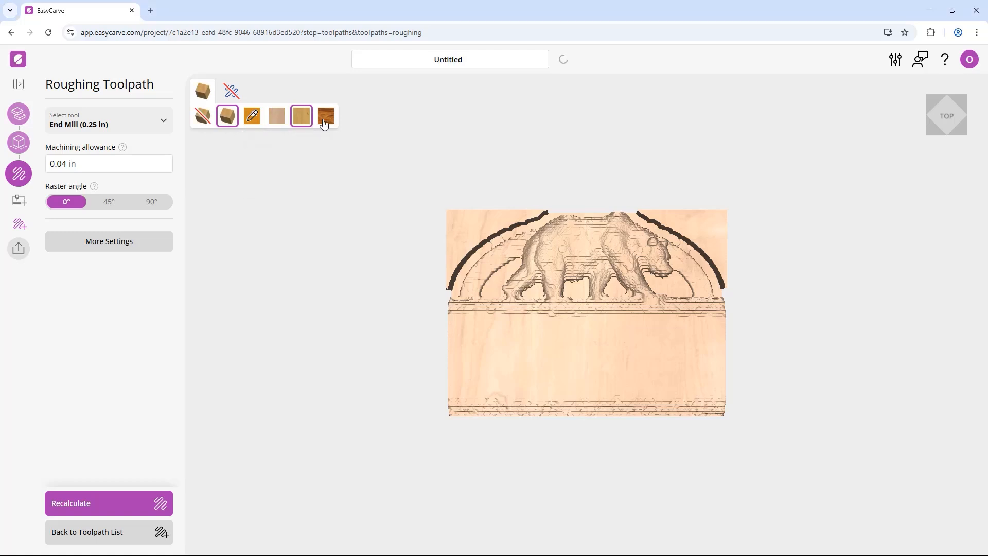
{"action": "left_click", "coordinate": [326, 117]}
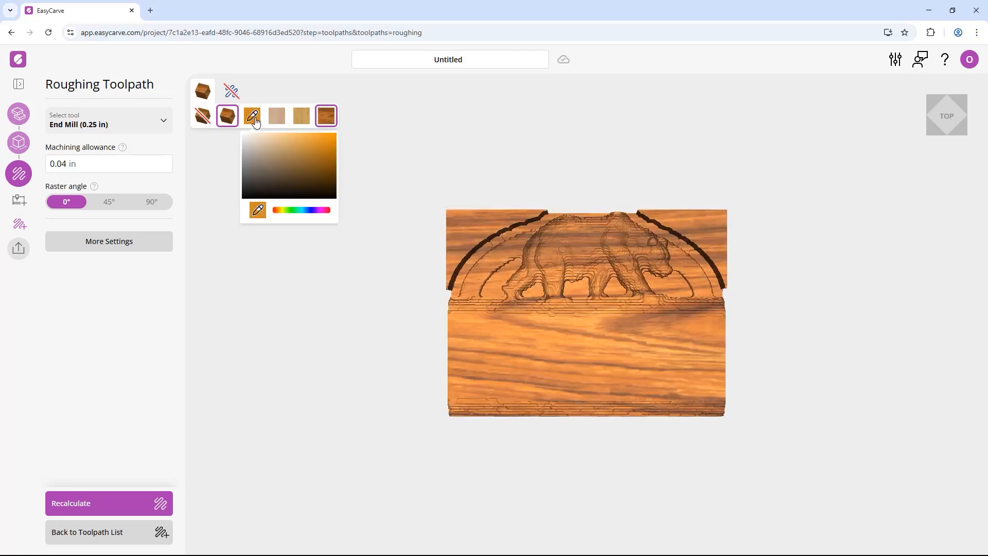
{"action": "left_click", "coordinate": [257, 122]}
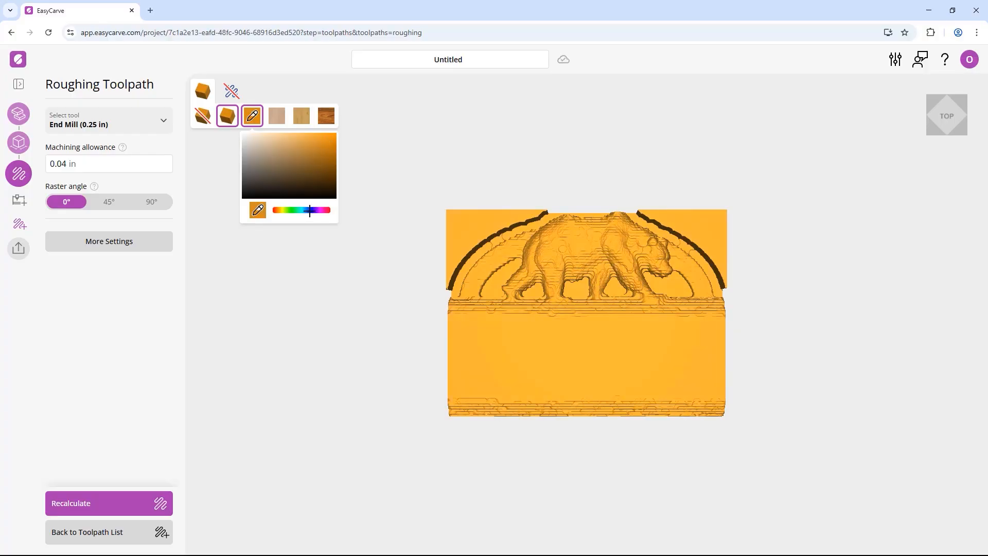
{"action": "left_click", "coordinate": [327, 210]}
{"action": "left_click", "coordinate": [329, 149]}
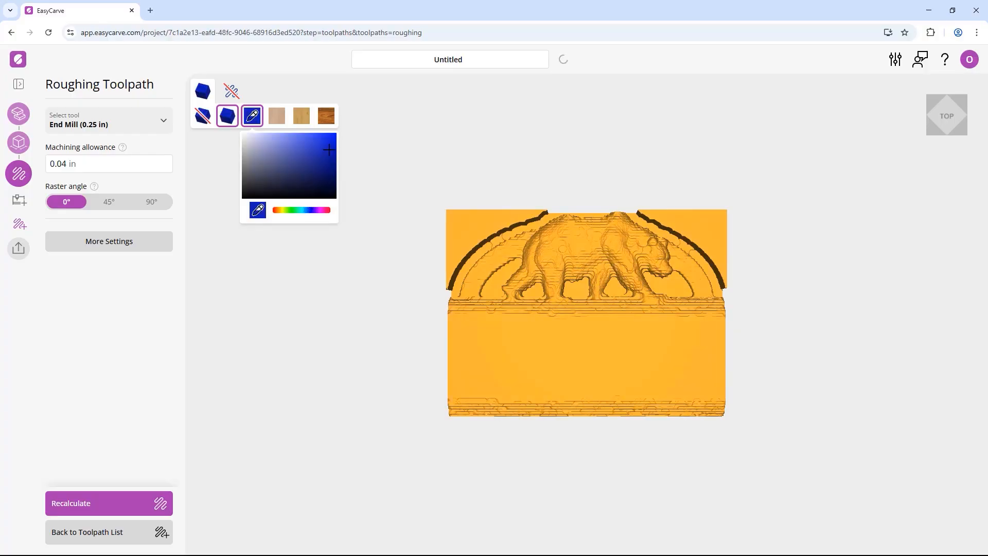
{"action": "left_click", "coordinate": [277, 116]}
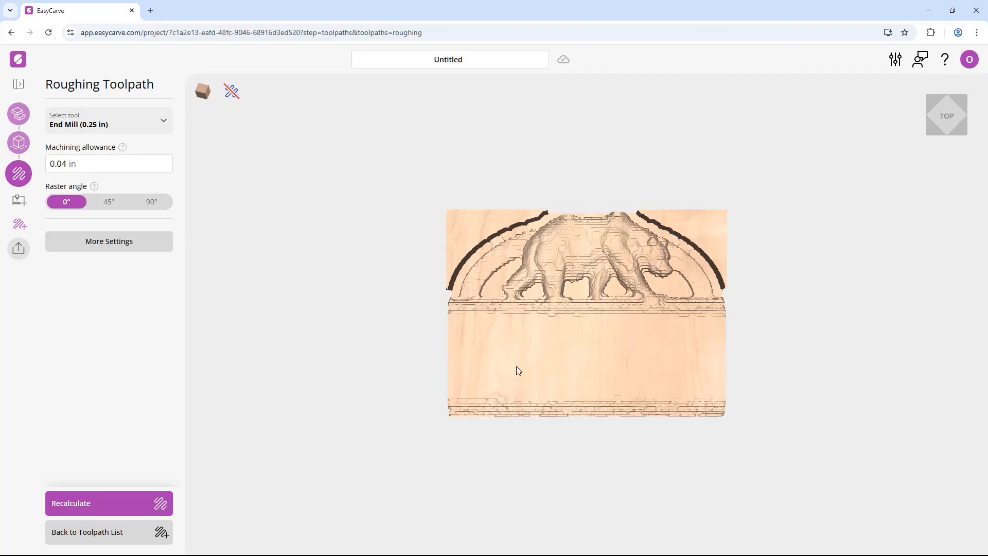
Show the roughing toolpath lines over the preview, inspect them from several angles, and hide them again.
{"action": "left_click", "coordinate": [231, 92]}
{"action": "left_click_drag", "start_coordinate": [501, 345], "coordinate": [486, 288]}
{"action": "scroll", "coordinate": [477, 349], "scroll_direction": "up", "scroll_amount": 5}
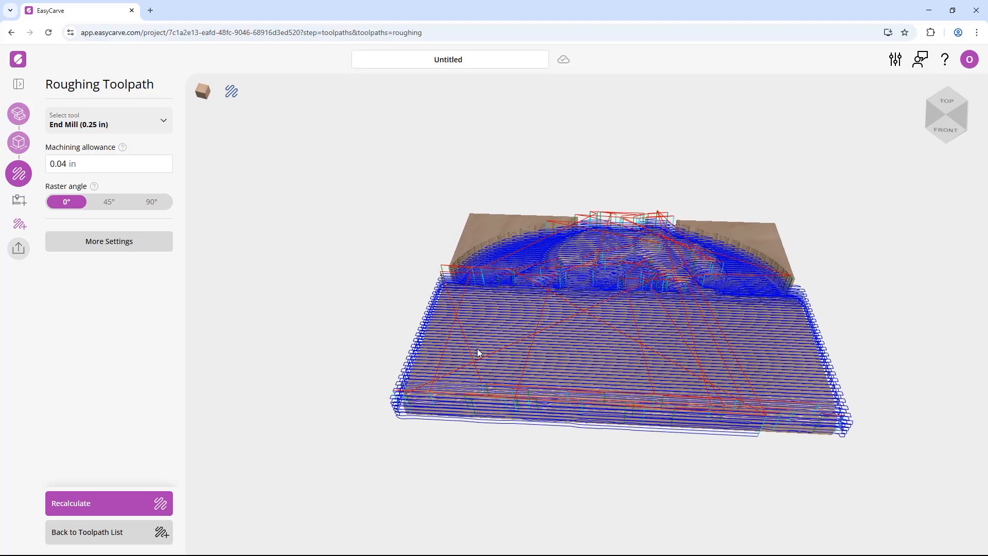
{"action": "scroll", "coordinate": [477, 348], "scroll_direction": "up", "scroll_amount": 3}
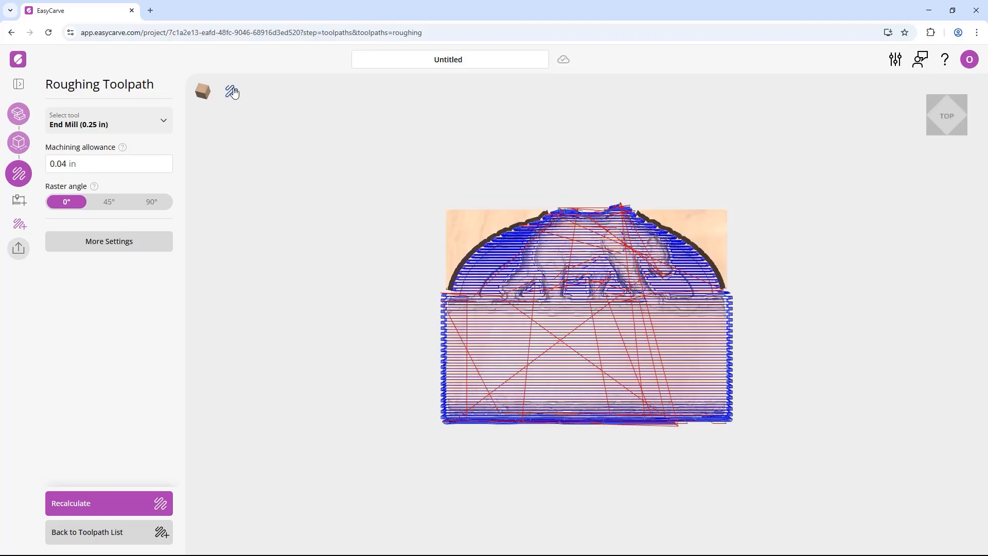
{"action": "left_click", "coordinate": [234, 91]}
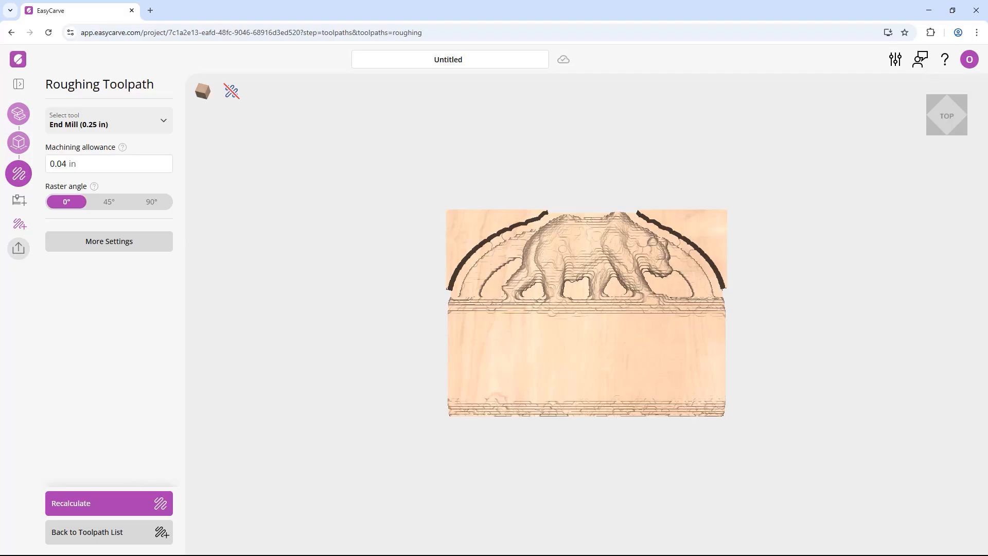
Return to the toolpath list and add a finishing toolpath that uses Ball Nose (0.125 in).
{"action": "left_click", "coordinate": [125, 539]}
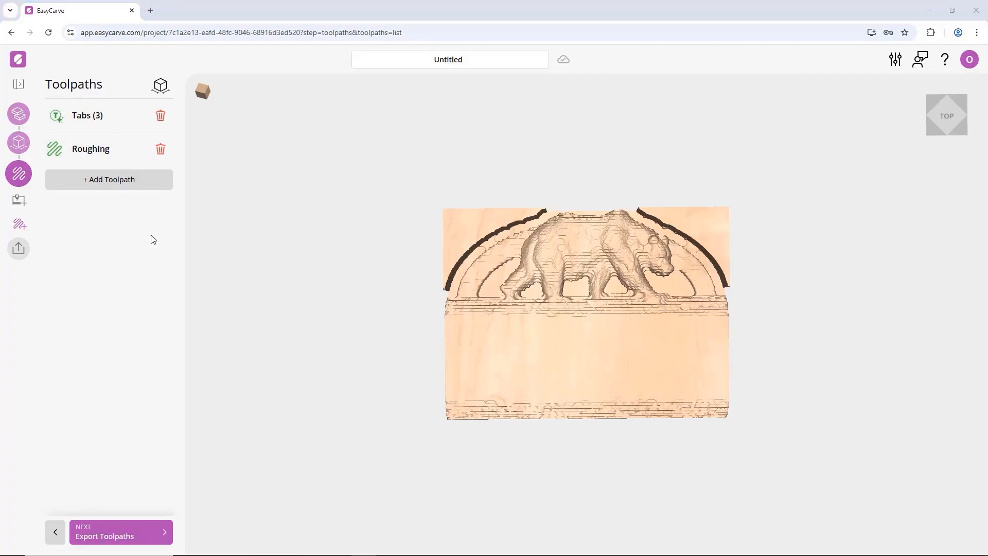
{"action": "left_click", "coordinate": [115, 180]}
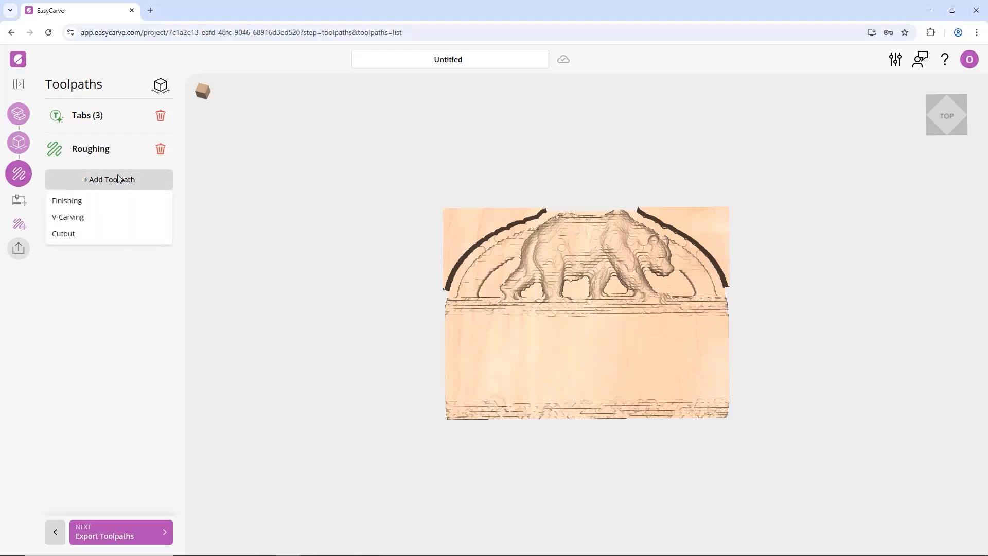
{"action": "left_click", "coordinate": [105, 206]}
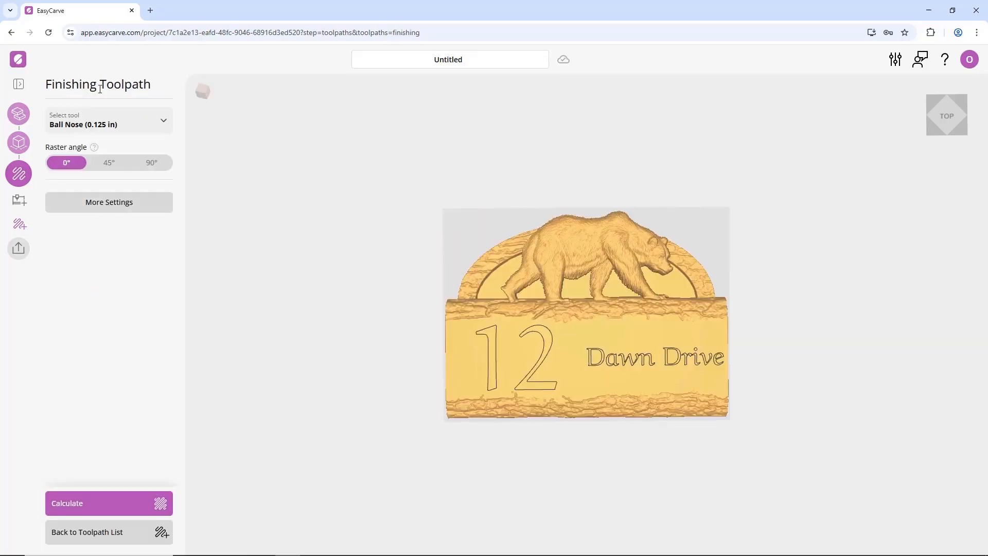
{"action": "left_click", "coordinate": [167, 123]}
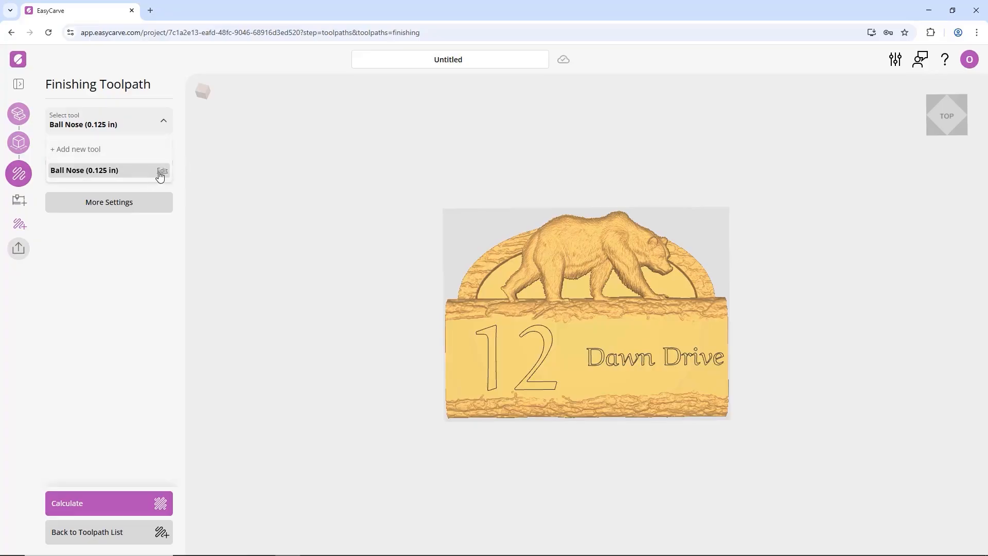
{"action": "left_click", "coordinate": [82, 171]}
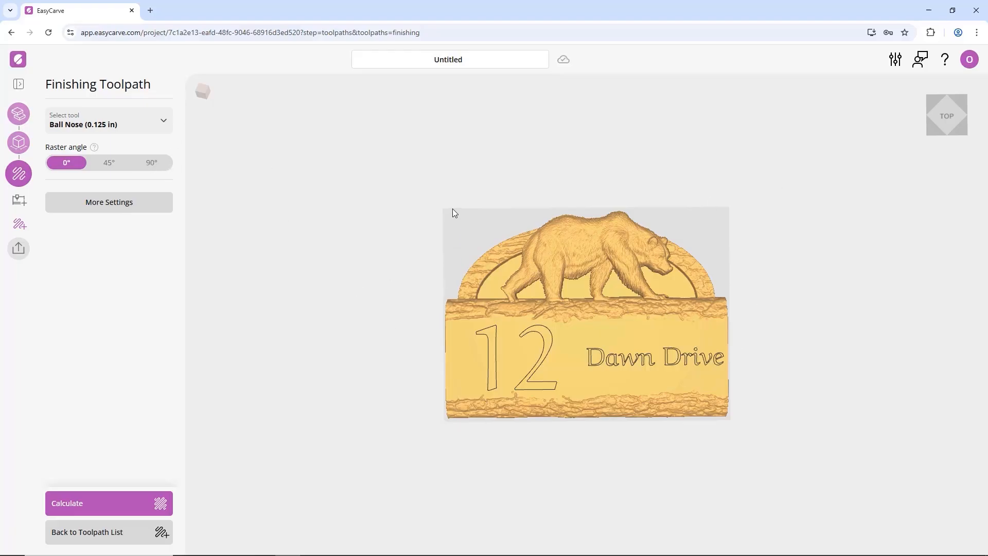
Set the finishing raster angle to 45° and calculate the toolpath after reviewing its cutting parameters, feeds and speeds.
{"action": "left_click", "coordinate": [109, 163]}
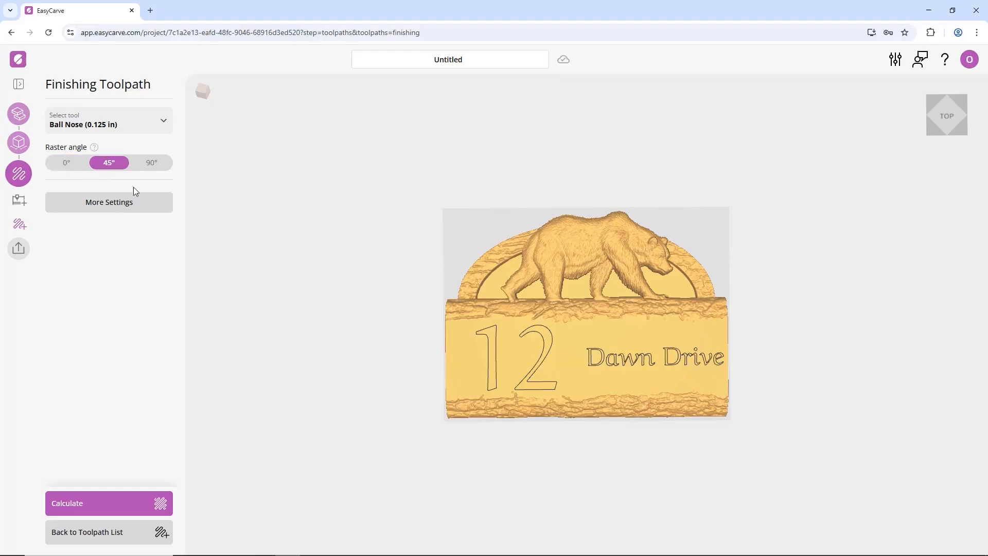
{"action": "left_click", "coordinate": [155, 207]}
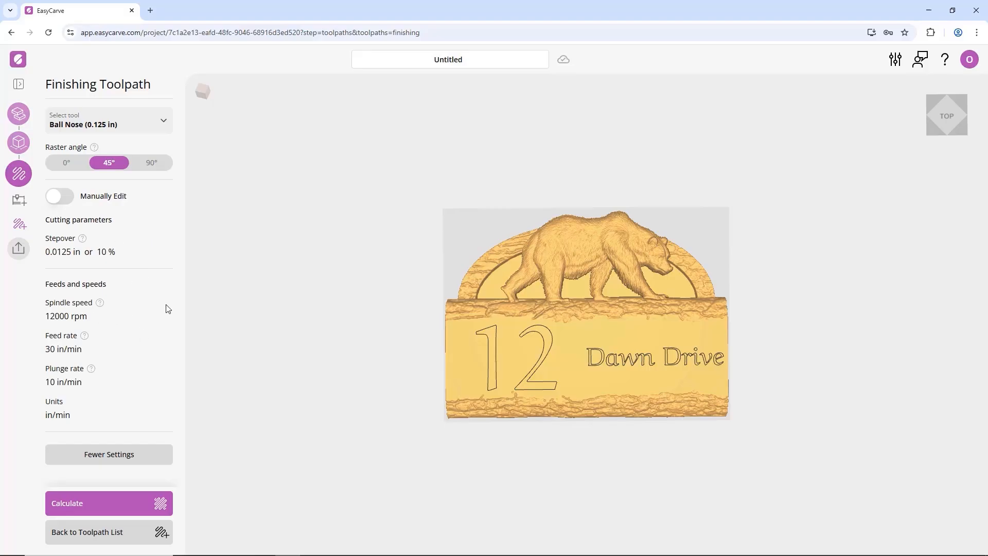
{"action": "left_click", "coordinate": [119, 460]}
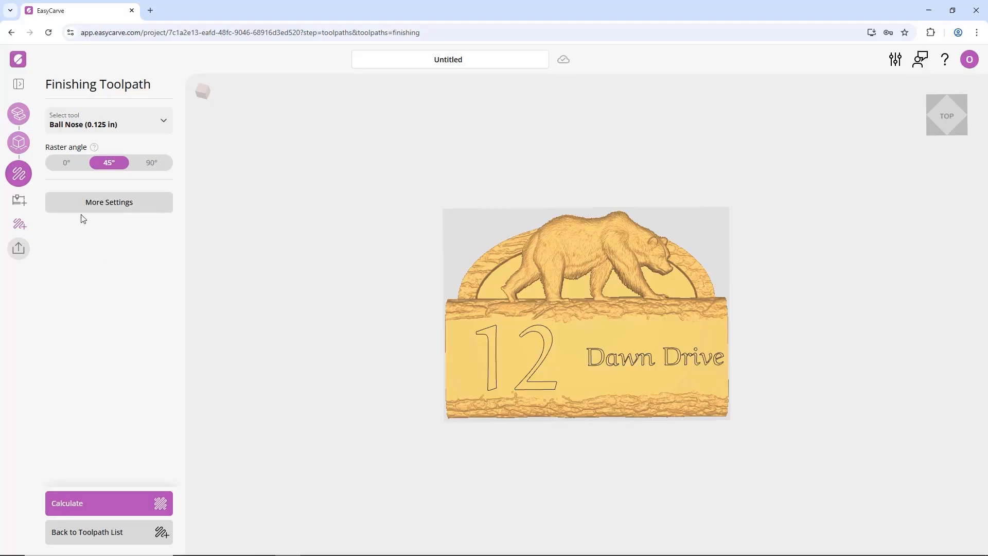
{"action": "left_click", "coordinate": [152, 503]}
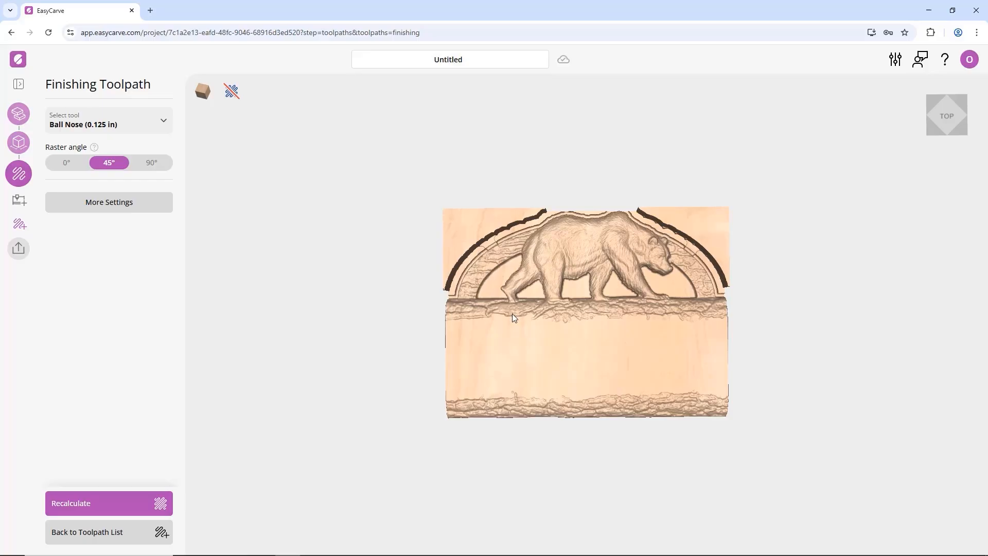
{"action": "mouse_move", "coordinate": [589, 408]}
{"action": "left_mouse_down"}
{"action": "mouse_move", "coordinate": [587, 388]}
{"action": "mouse_move", "coordinate": [590, 402]}
{"action": "left_mouse_up"}
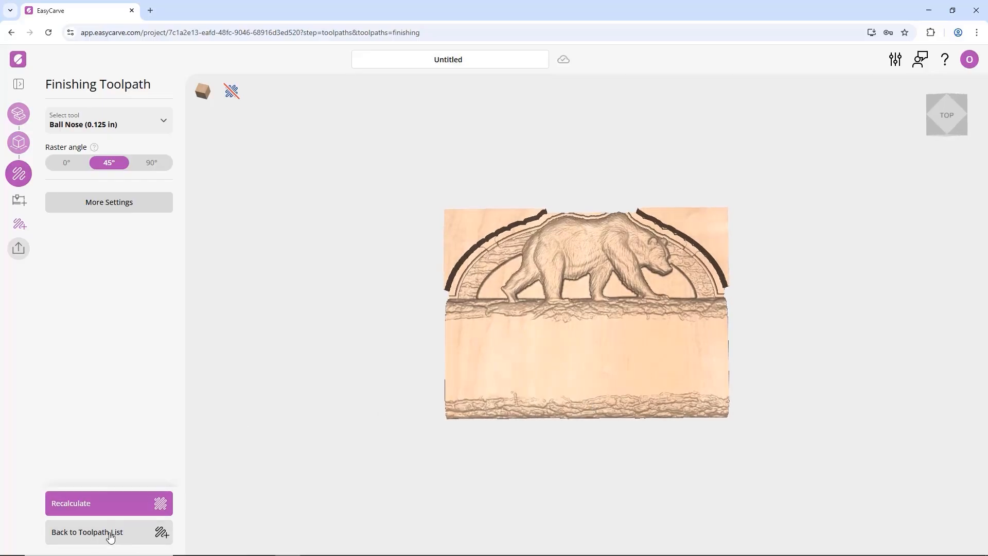
Add a V-carving toolpath from the toolpath list and enable its flat depth with a value of 0.2 in.
{"action": "left_click", "coordinate": [114, 533]}
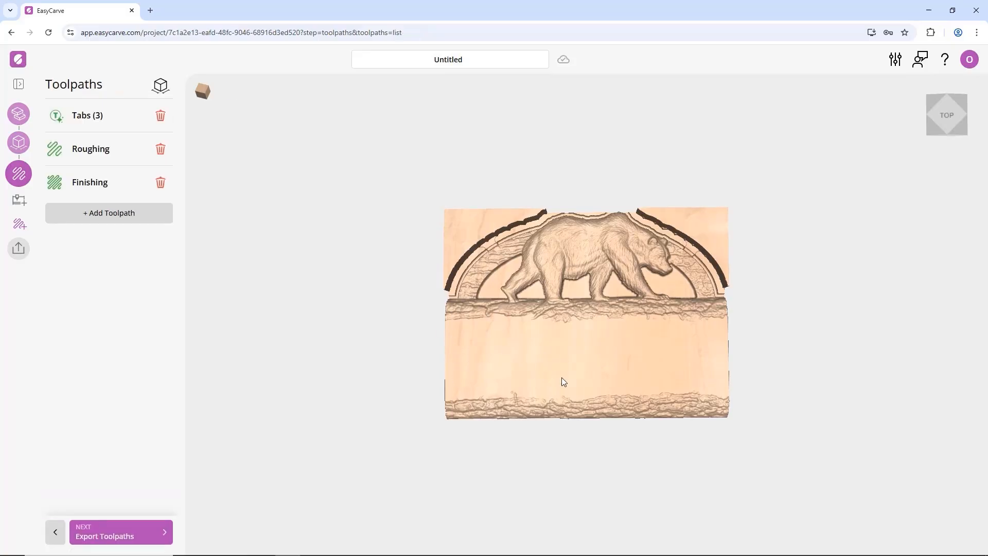
{"action": "left_click", "coordinate": [127, 214]}
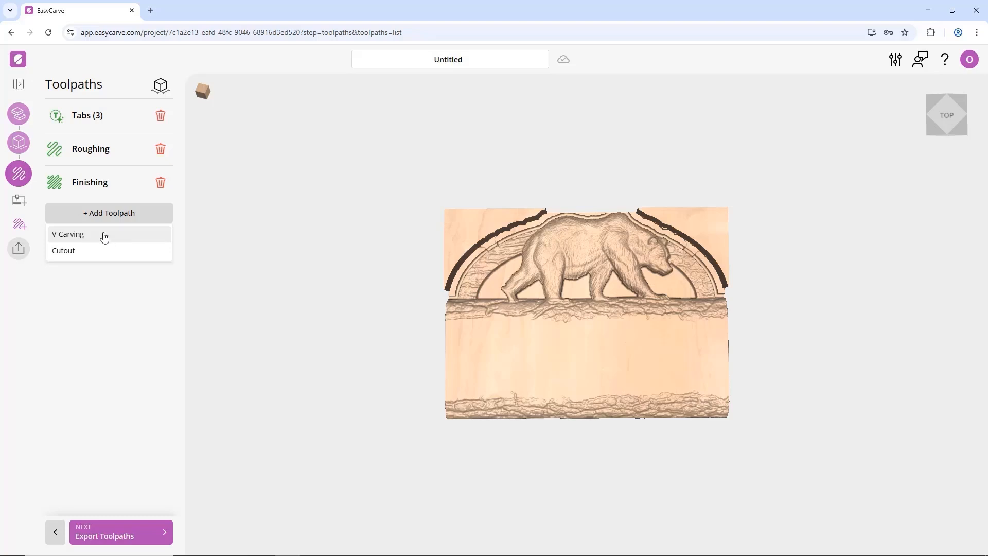
{"action": "left_click", "coordinate": [104, 237]}
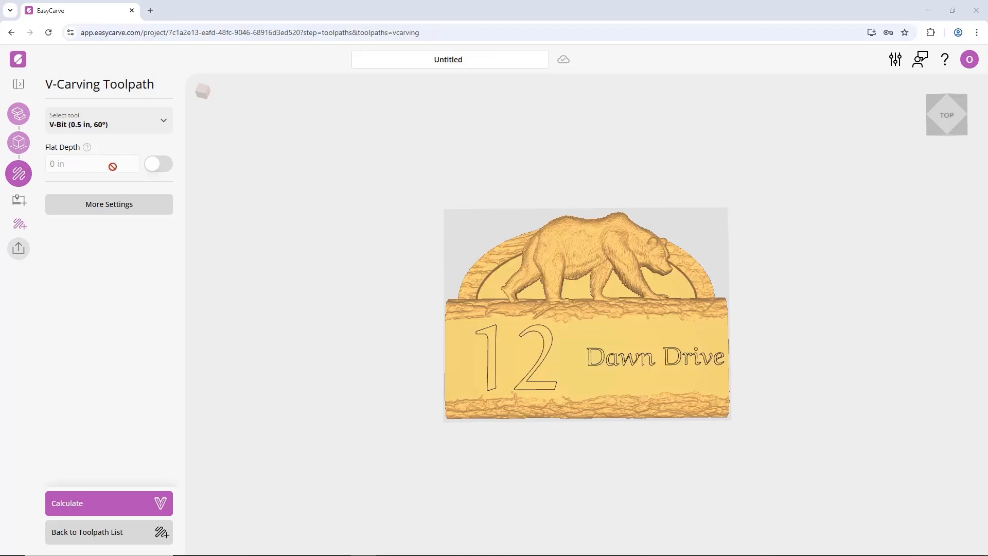
{"action": "left_click", "coordinate": [160, 166]}
{"action": "left_click", "coordinate": [97, 163]}
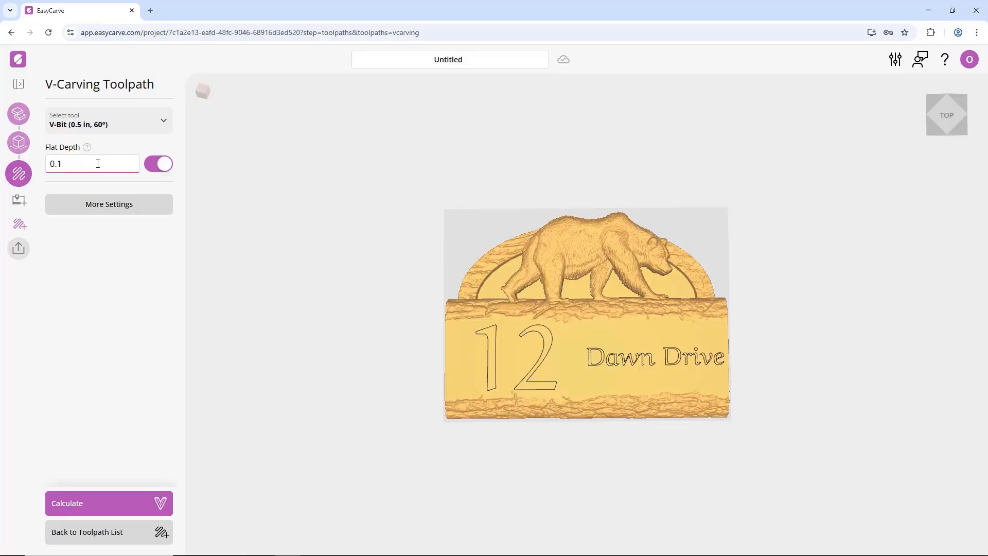
{"action": "key", "text": "BackSpace"}
{"action": "type", "text": "2"}
Review the V-carving toolpath's cutting parameters, feeds and speeds, and calculate the toolpath.
{"action": "left_click", "coordinate": [132, 206]}
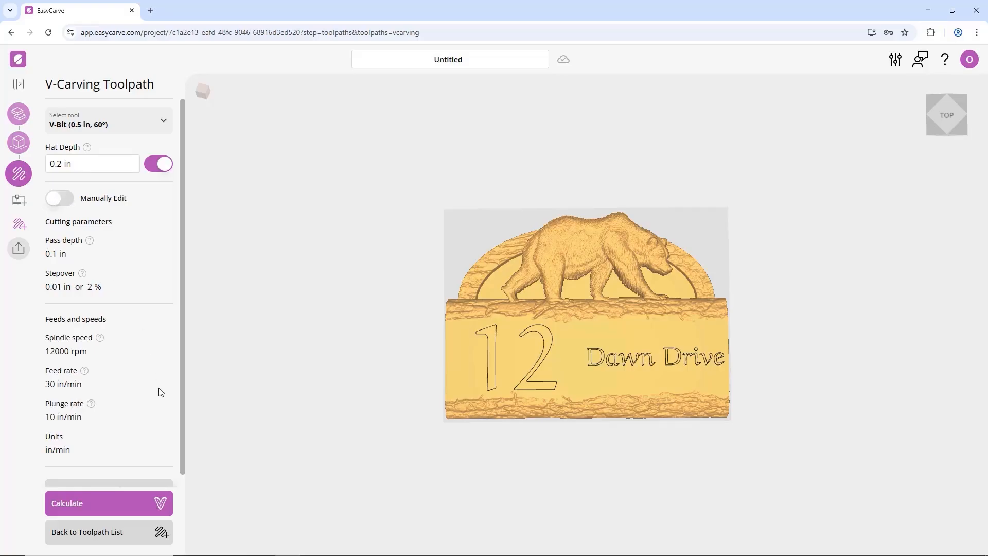
{"action": "scroll", "coordinate": [160, 392], "scroll_direction": "down", "scroll_amount": 1}
{"action": "left_click", "coordinate": [157, 474]}
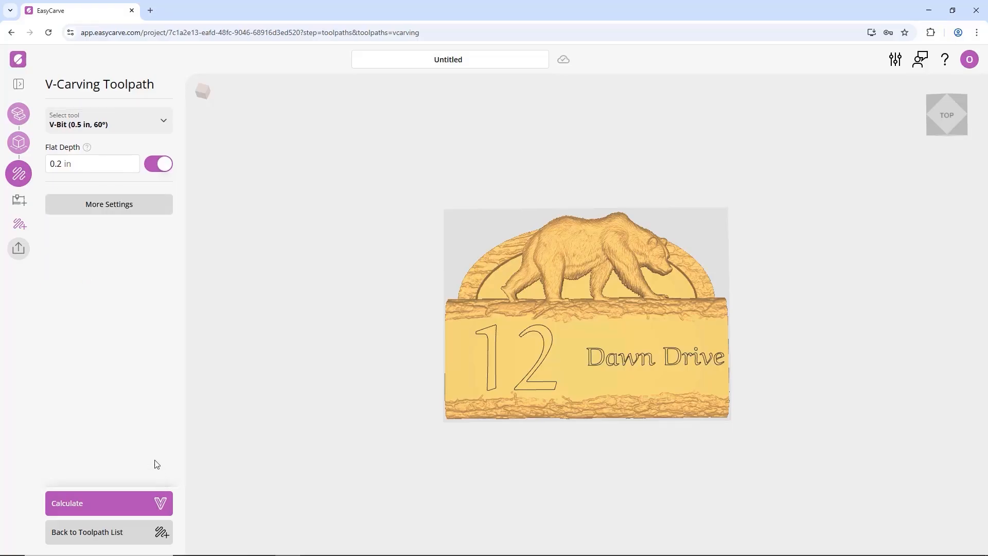
{"action": "left_click", "coordinate": [158, 503]}
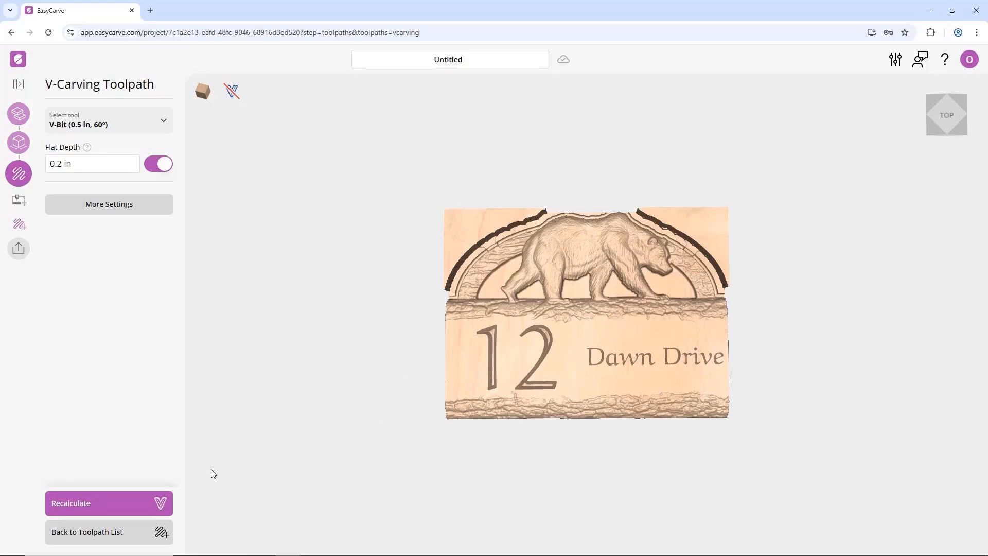
Return to the toolpath list and add a cutout toolpath to the project.
{"action": "left_click", "coordinate": [126, 539]}
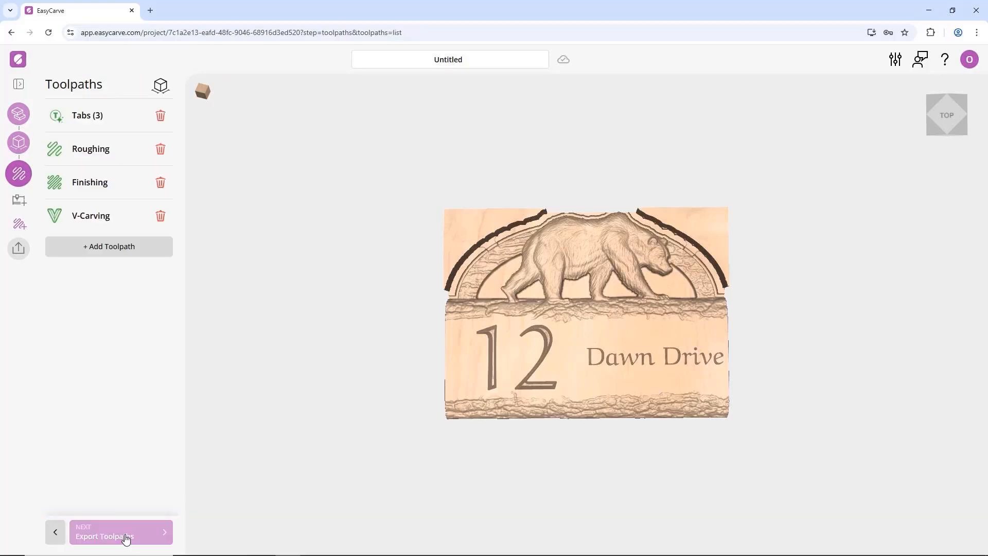
{"action": "left_click", "coordinate": [103, 250]}
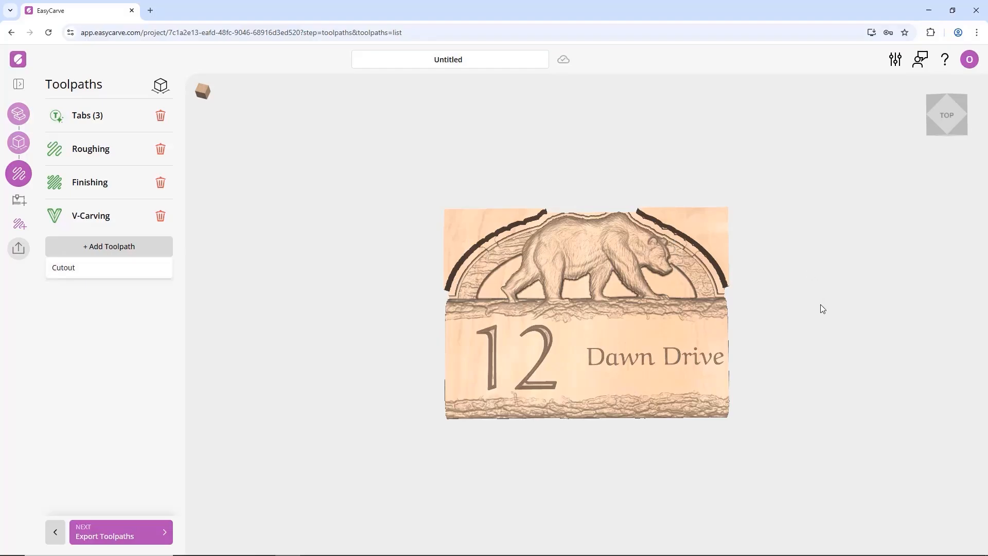
{"action": "left_click", "coordinate": [81, 272]}
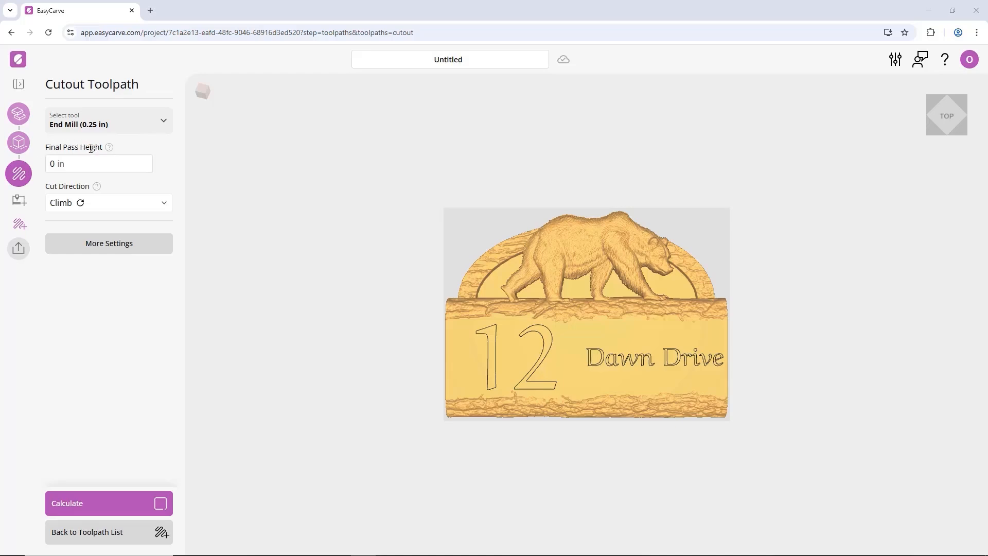
Try a final pass height of 0.2 in for the cutout toolpath, and reset it to 0 in.
{"action": "left_click", "coordinate": [132, 166]}
{"action": "left_click", "coordinate": [576, 242]}
{"action": "left_click", "coordinate": [52, 164]}
{"action": "left_click", "coordinate": [59, 160]}
{"action": "type", "text": ".2"}
{"action": "double_click", "coordinate": [91, 164]}
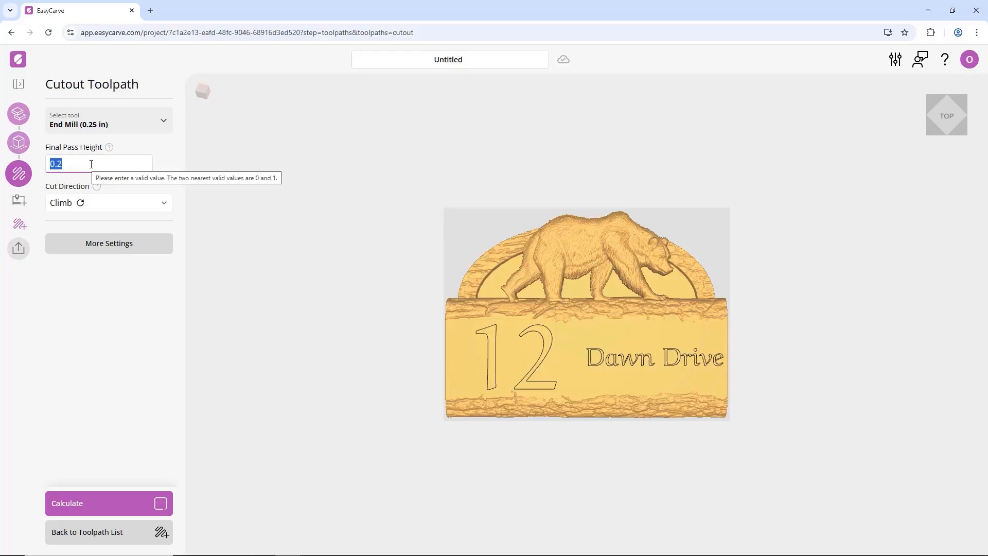
{"action": "left_click", "coordinate": [66, 167]}
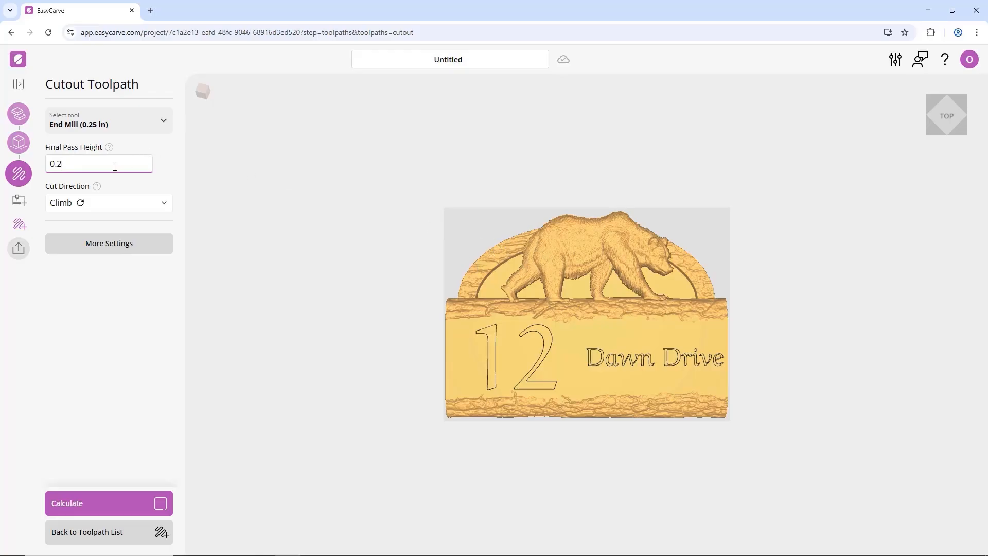
{"action": "double_click", "coordinate": [70, 162]}
{"action": "type", "text": "0"}
Examine the cutout toolpath's cut direction options and its additional cutting parameters, feeds and speeds.
{"action": "left_click", "coordinate": [54, 202]}
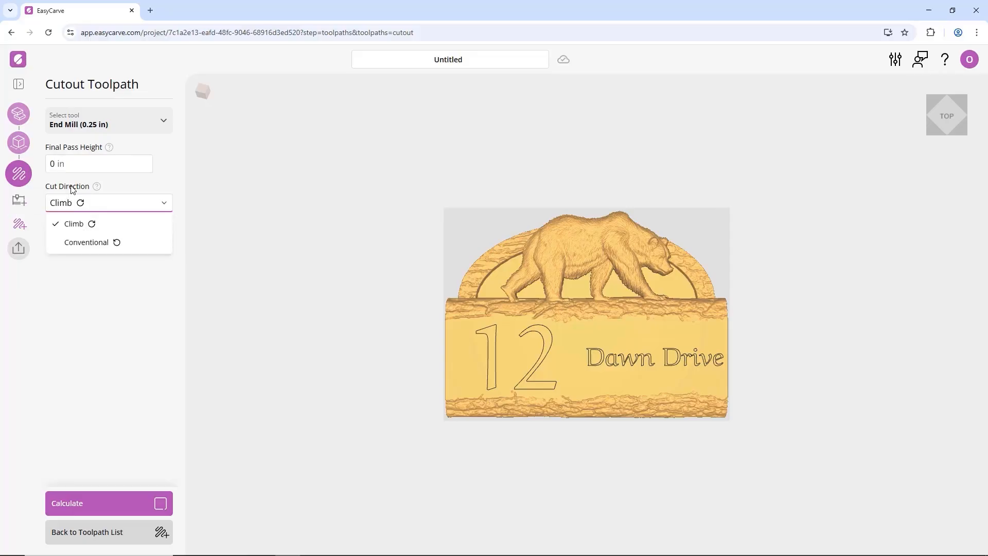
{"action": "left_click", "coordinate": [94, 200]}
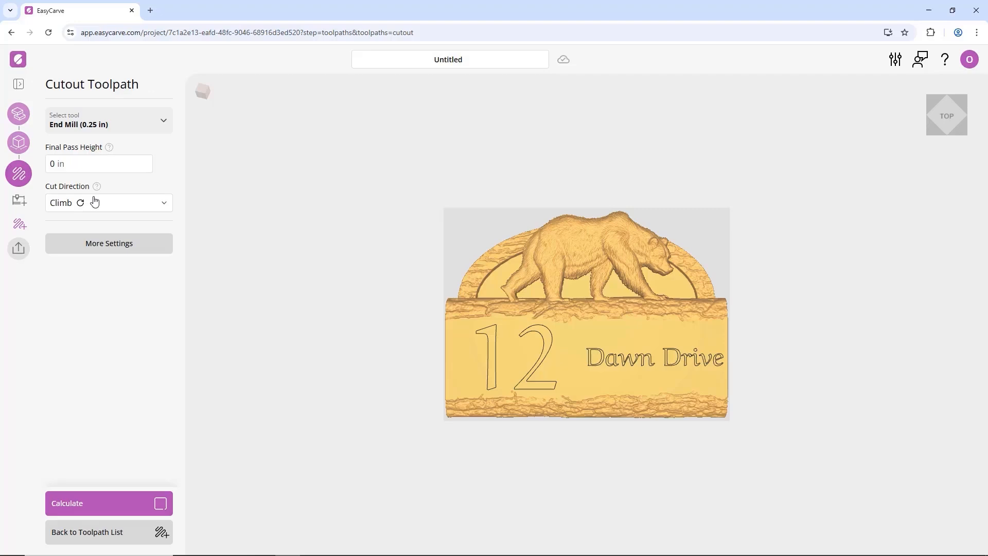
{"action": "left_click", "coordinate": [115, 246]}
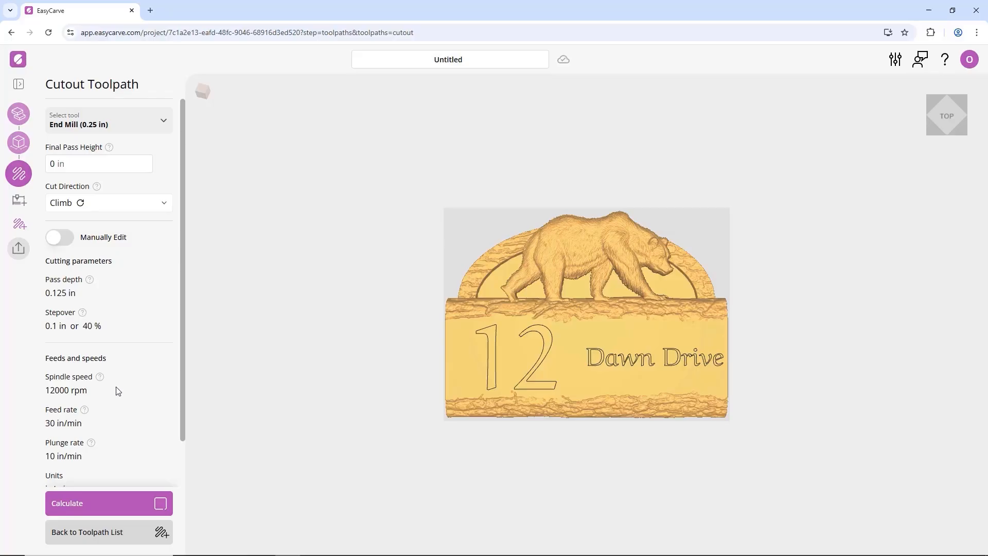
{"action": "scroll", "coordinate": [121, 391], "scroll_direction": "down", "scroll_amount": 1}
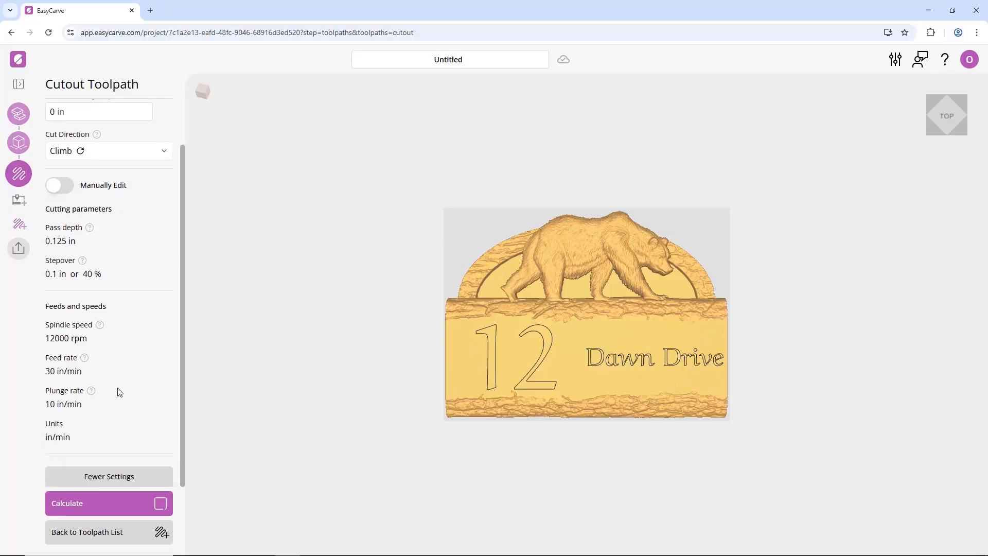
Calculate the cutout toolpath with the 0.25 in end mill and return to the toolpath list.
{"action": "left_click", "coordinate": [133, 475]}
{"action": "left_click", "coordinate": [141, 508]}
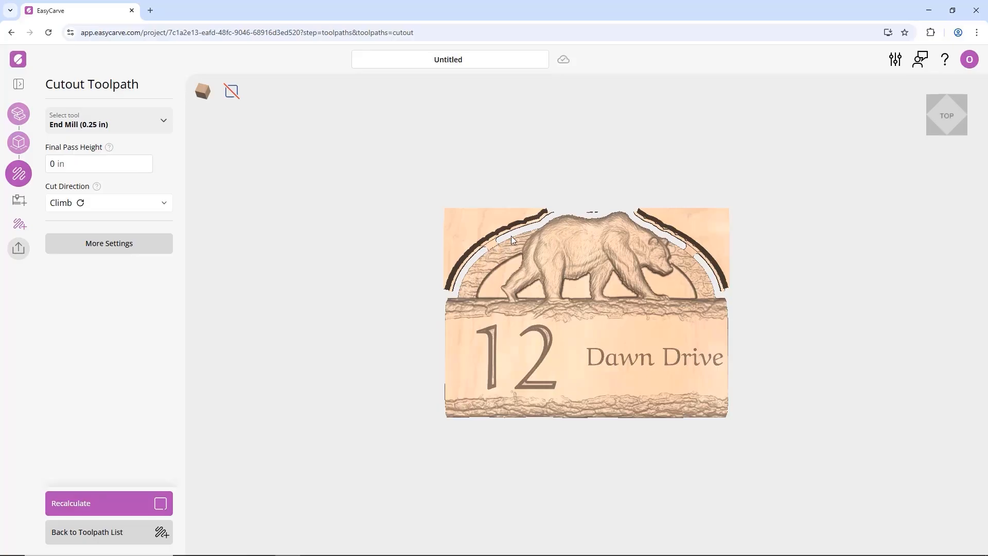
{"action": "left_click", "coordinate": [128, 535]}
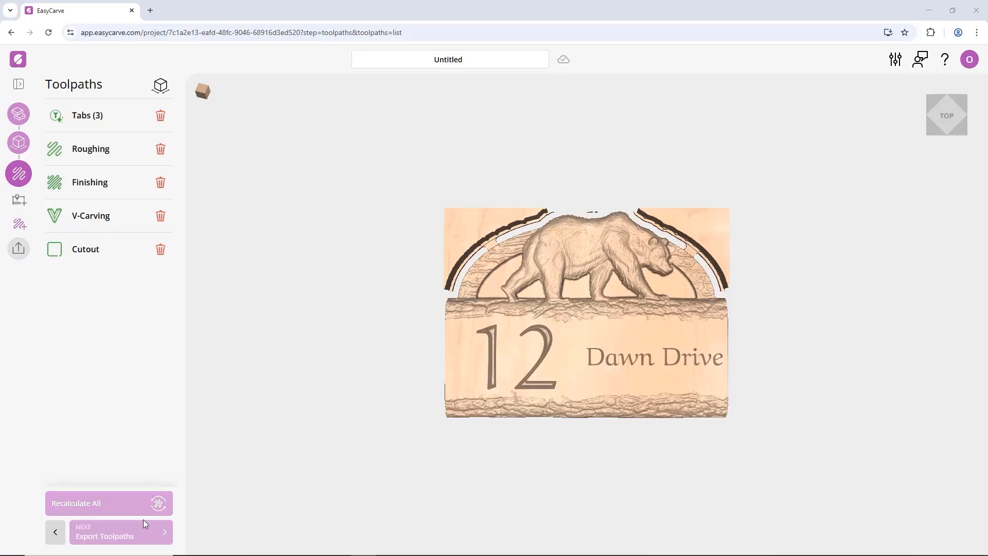
Go to the export stage, review the job summary, and set the post-processor to Grbl (mm) (*.gcode).
{"action": "left_click", "coordinate": [19, 249]}
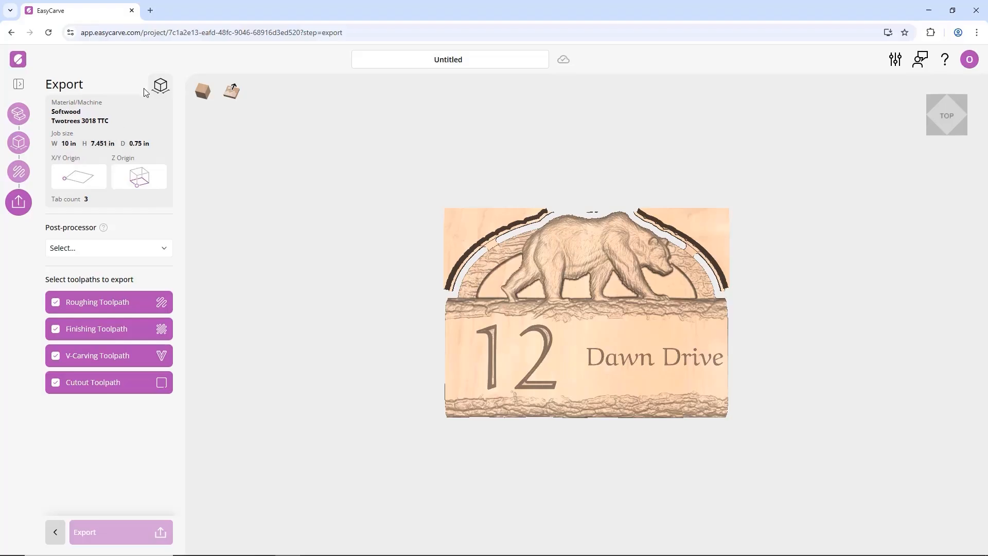
{"action": "left_click", "coordinate": [160, 87]}
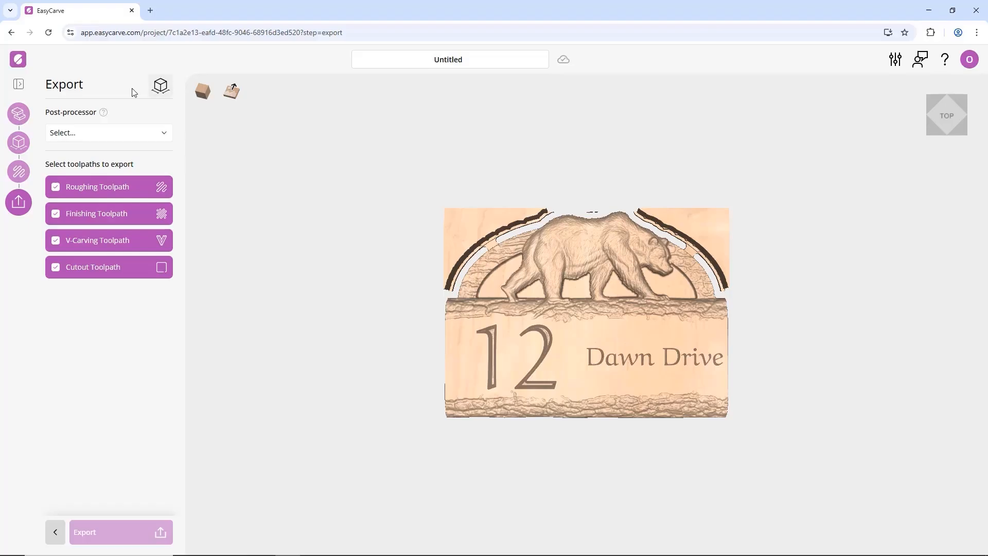
{"action": "left_click", "coordinate": [168, 137]}
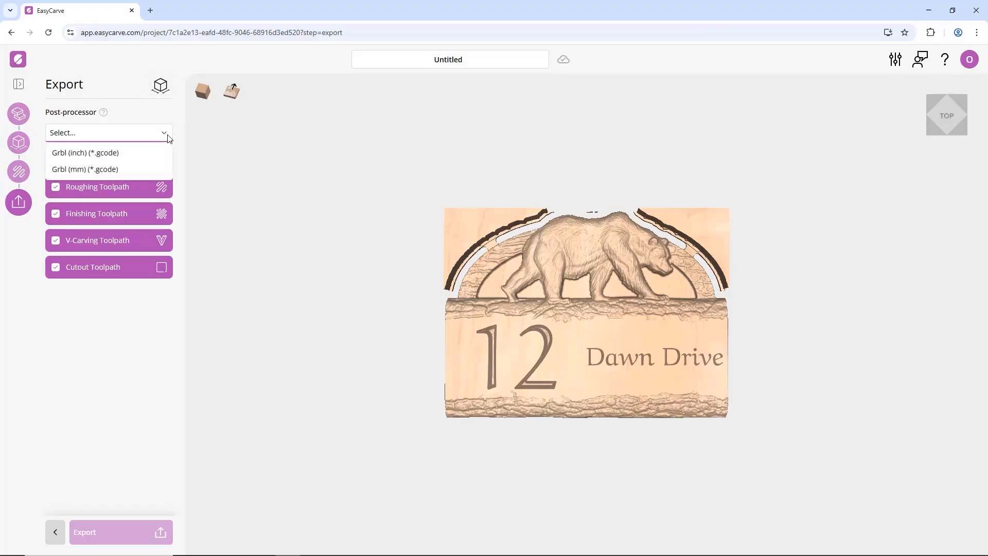
{"action": "left_click", "coordinate": [108, 173]}
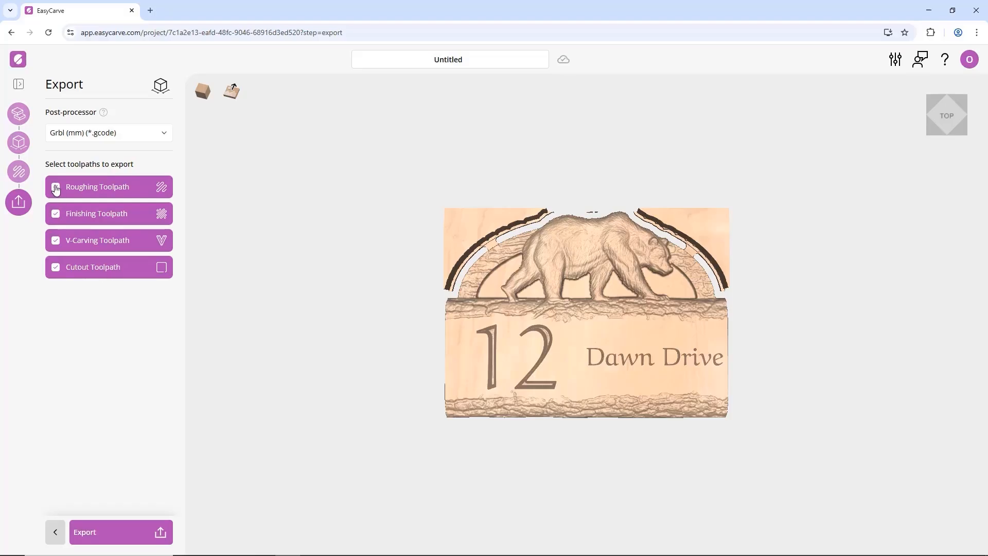
Export the roughing, finishing, V-carving and cutout toolpaths together, keeping all four selected.
{"action": "left_click", "coordinate": [56, 268]}
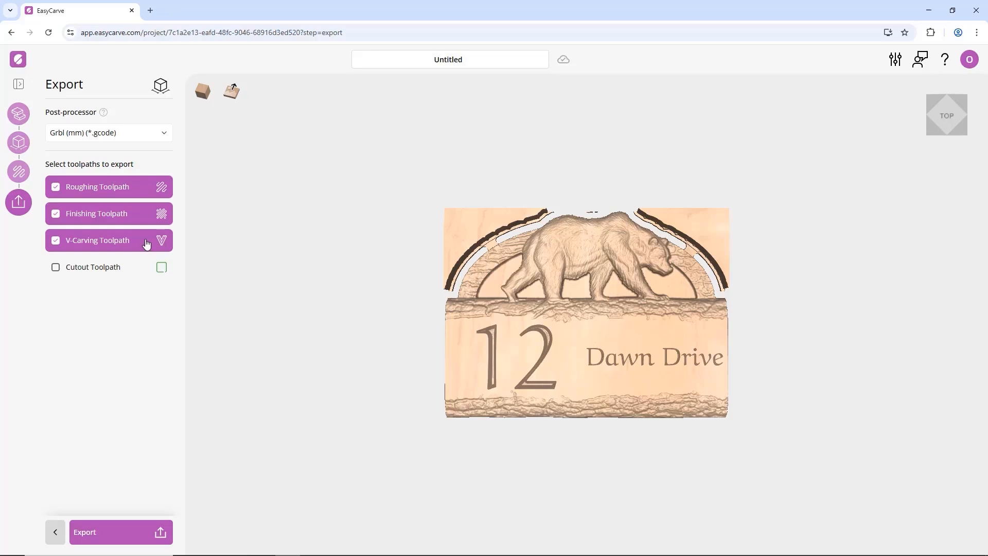
{"action": "left_click", "coordinate": [57, 268]}
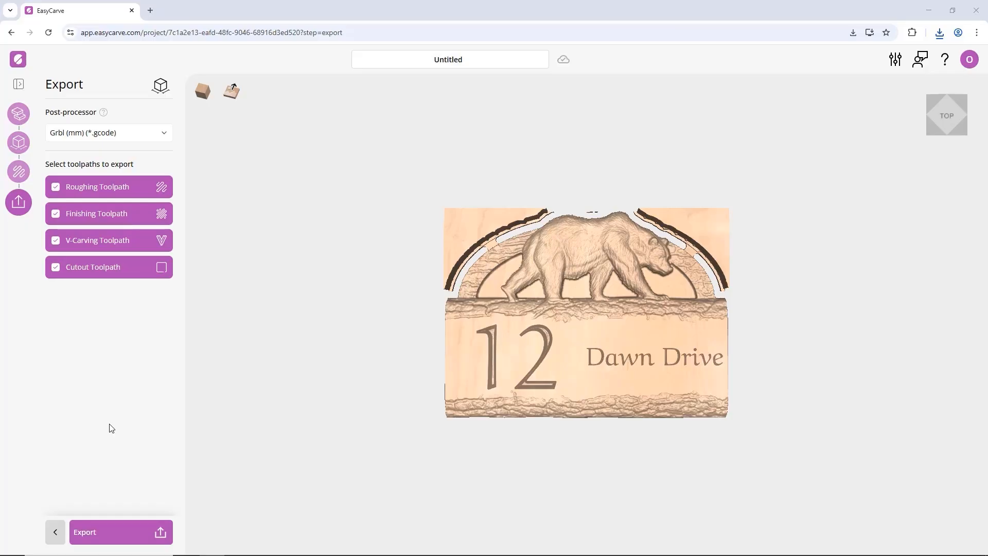
{"action": "left_click", "coordinate": [130, 537]}
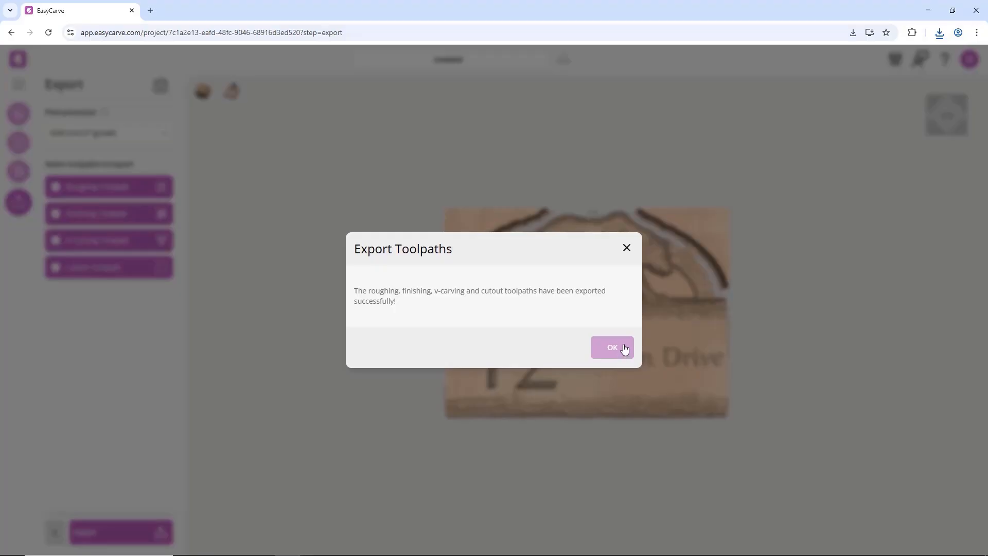
{"action": "left_click", "coordinate": [624, 349]}
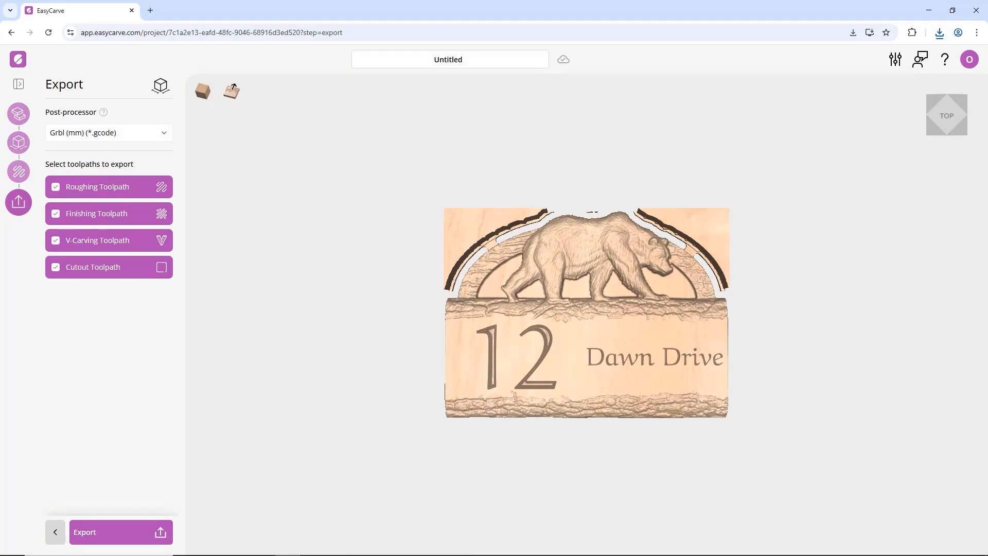
Export a preview image of the simulated bear sign.
{"action": "left_click_drag", "start_coordinate": [0, 85], "coordinate": [469, 109]}
{"action": "left_click", "coordinate": [234, 95]}
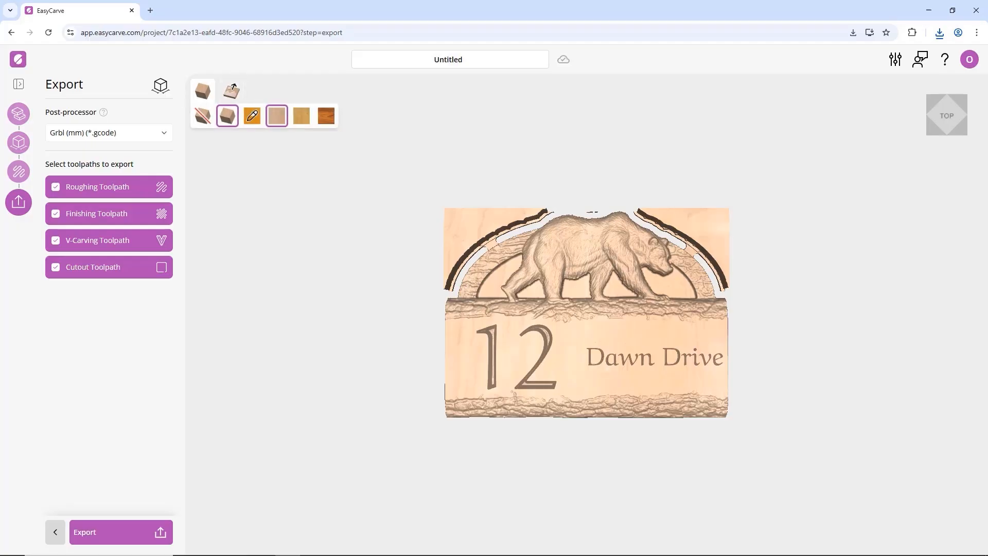
Check the exported files in the Downloads folder in File Explorer, view Untitled_Preview.png, and return to EasyCarve.
{"action": "left_click", "coordinate": [212, 555]}
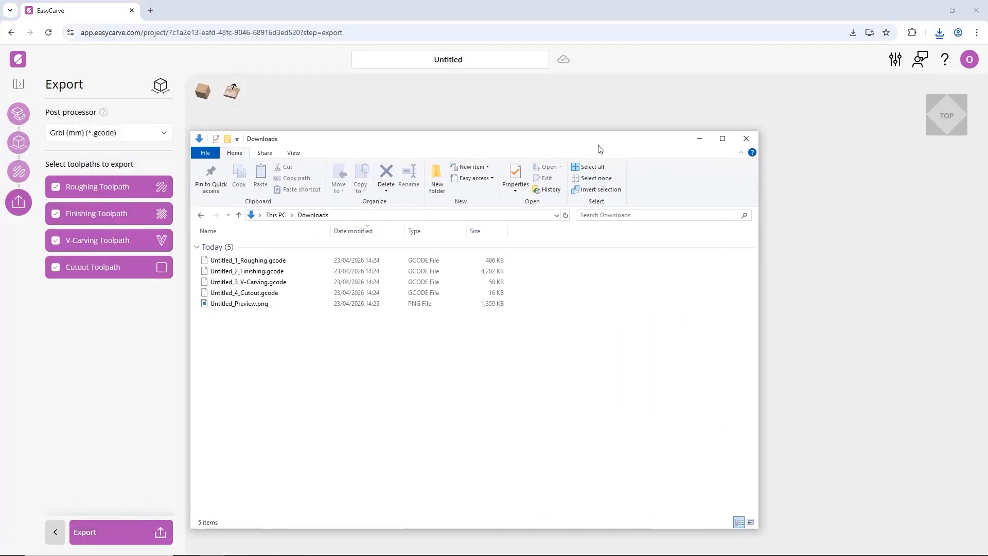
{"action": "double_click", "coordinate": [297, 274]}
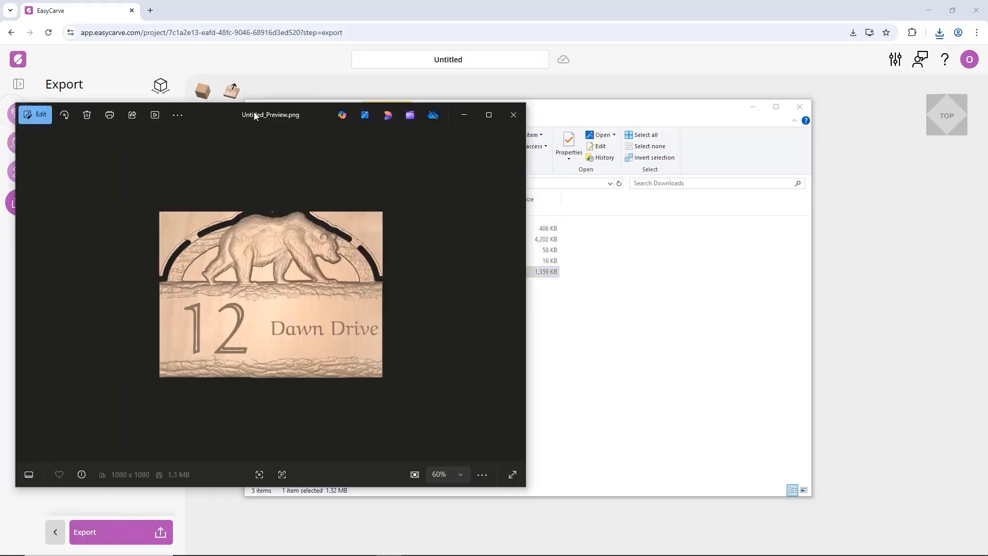
{"action": "left_click_drag", "start_coordinate": [254, 112], "coordinate": [416, 120]}
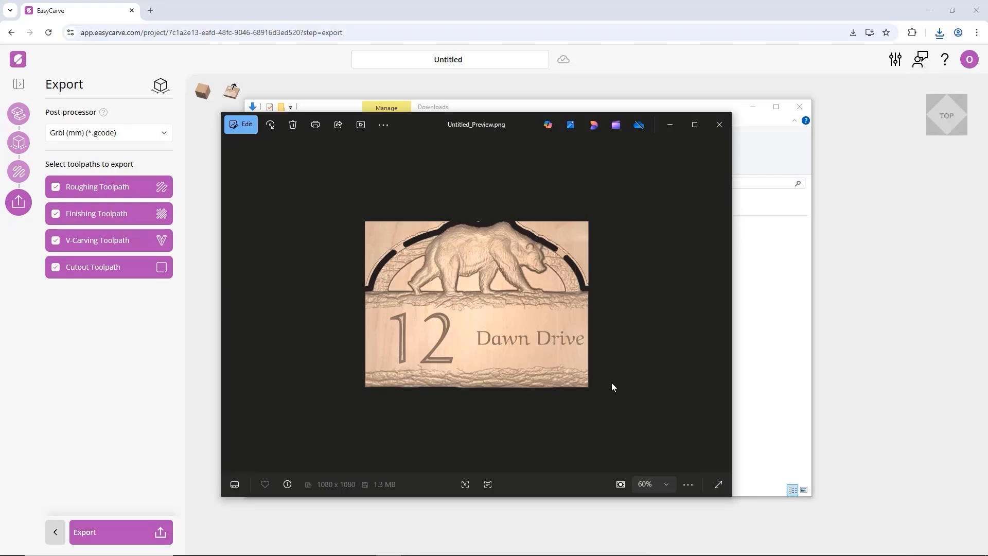
{"action": "left_click", "coordinate": [675, 125]}
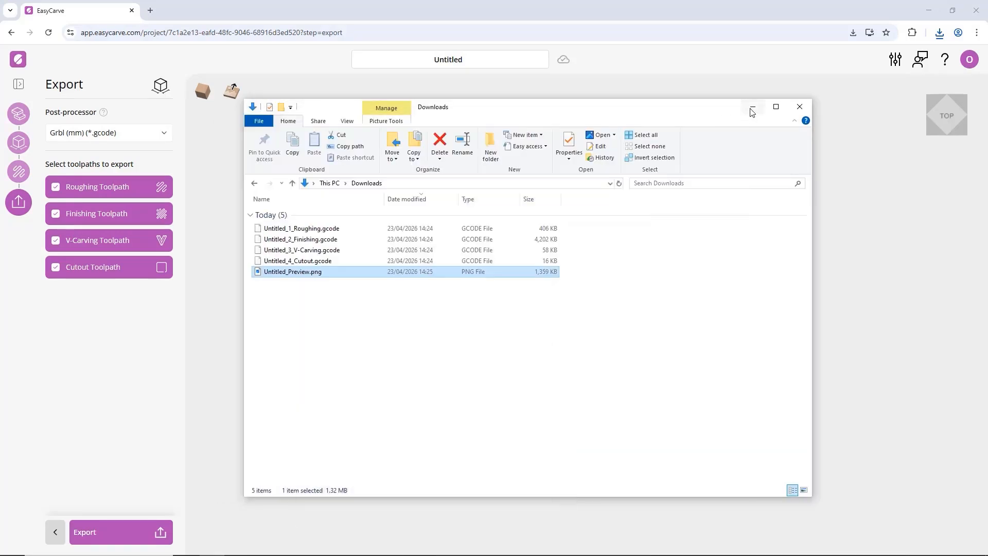
{"action": "left_click", "coordinate": [753, 107]}
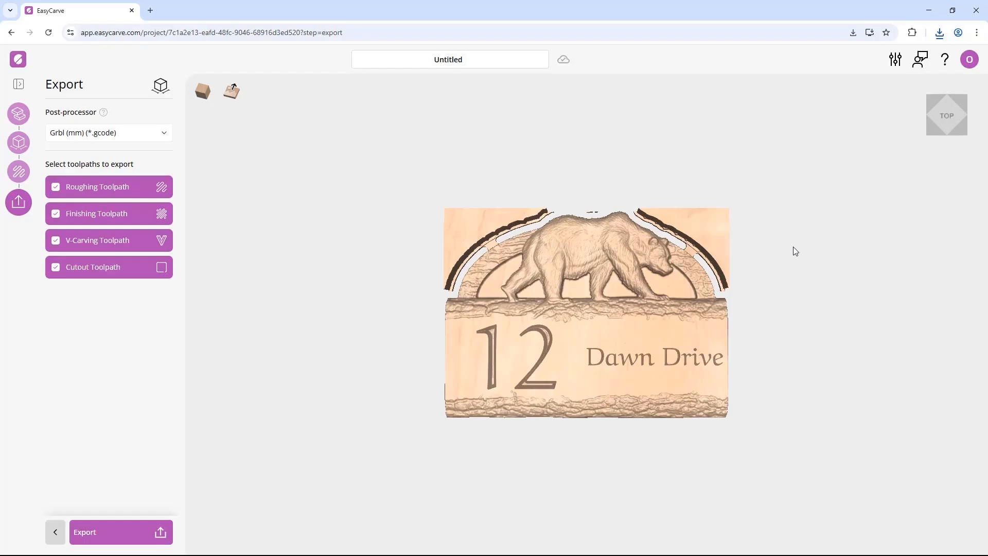